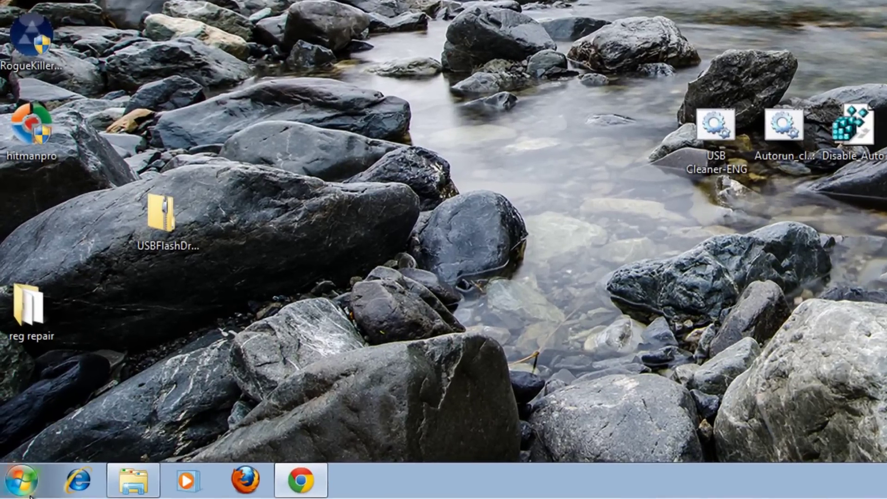
# Open the RECOVERY (F:) USB drive from Computer to reveal its single Movie folder
pyautogui.click(14, 490)
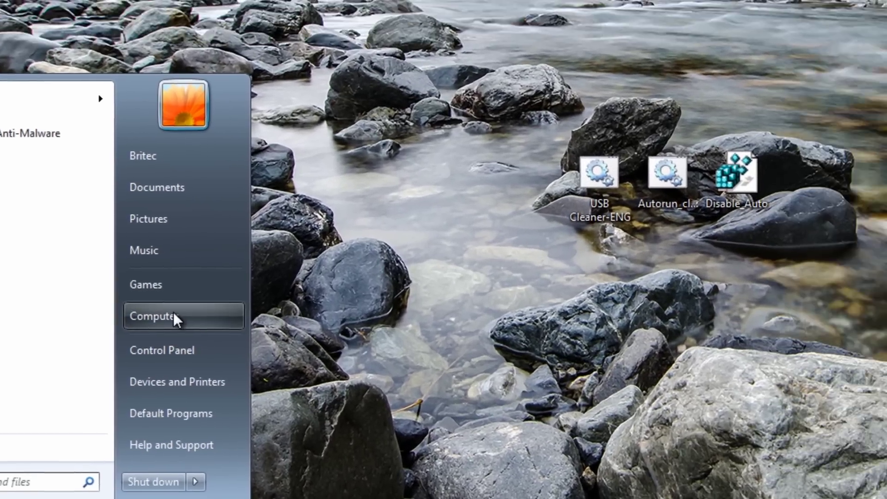
pyautogui.click(271, 268)
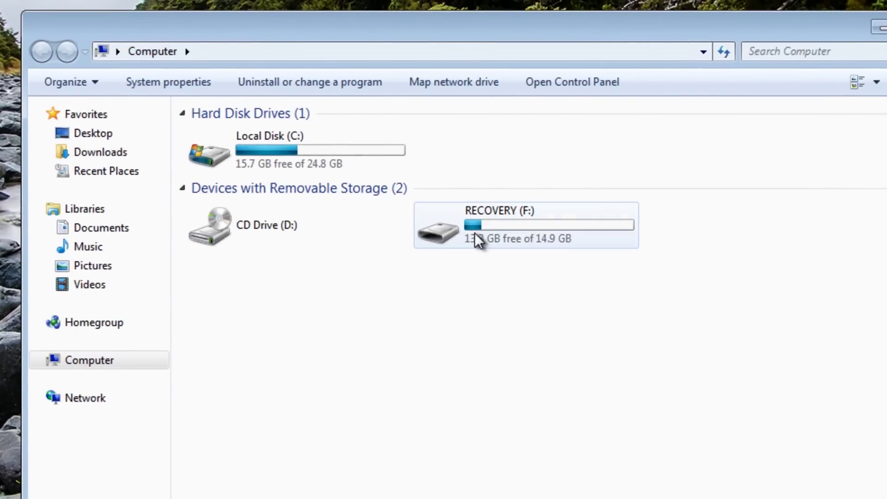
pyautogui.moveTo(473, 236)
pyautogui.moveTo(504, 222)
pyautogui.doubleClick(498, 228)
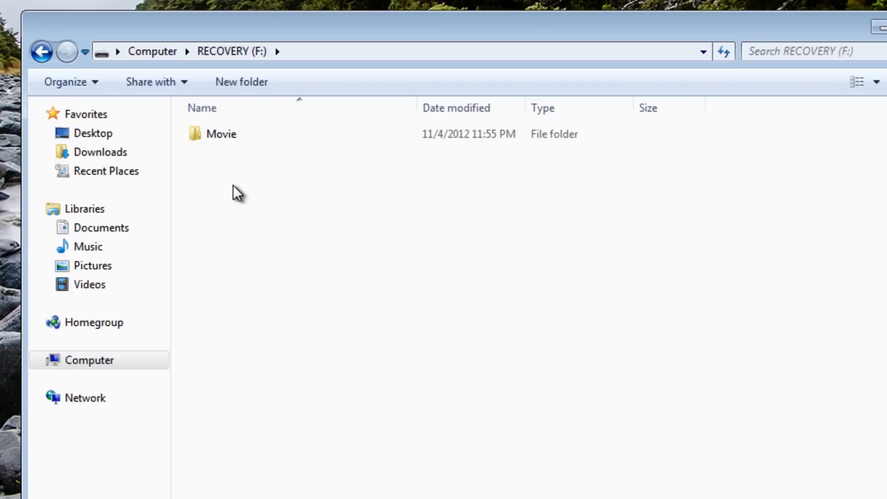
# Turn on showing hidden files, folders and drives in Folder and search options
pyautogui.click(89, 83)
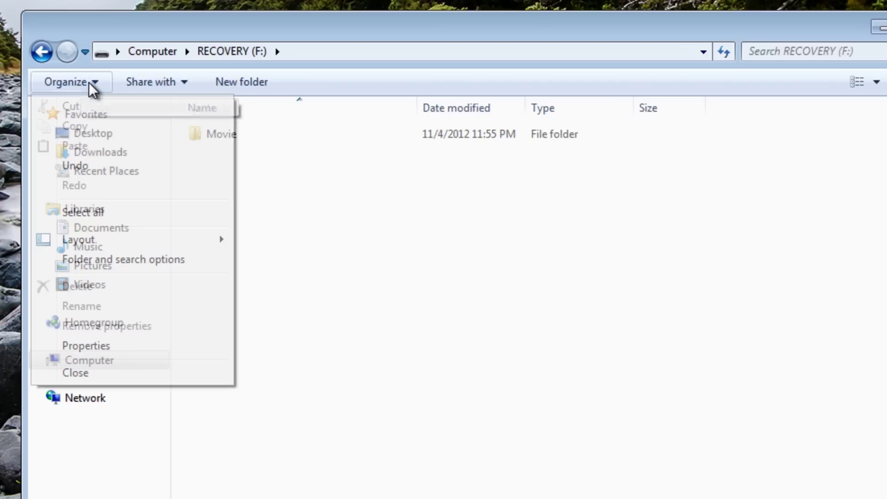
pyautogui.click(99, 260)
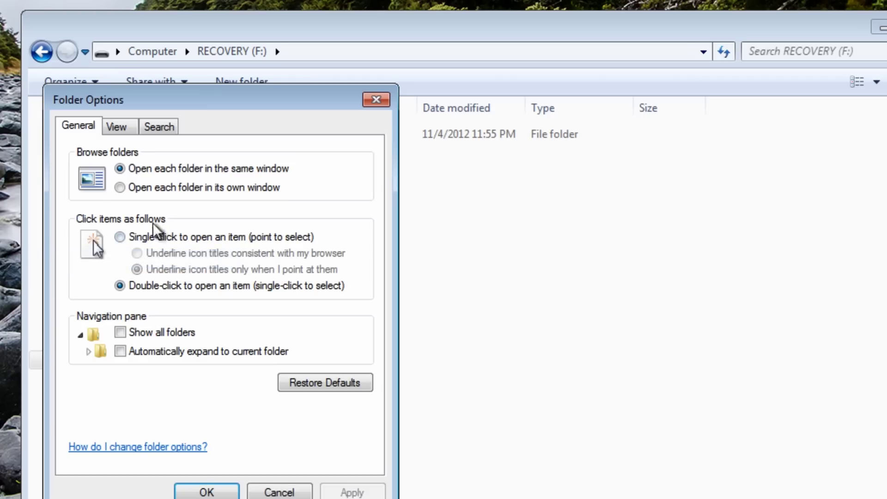
pyautogui.click(116, 126)
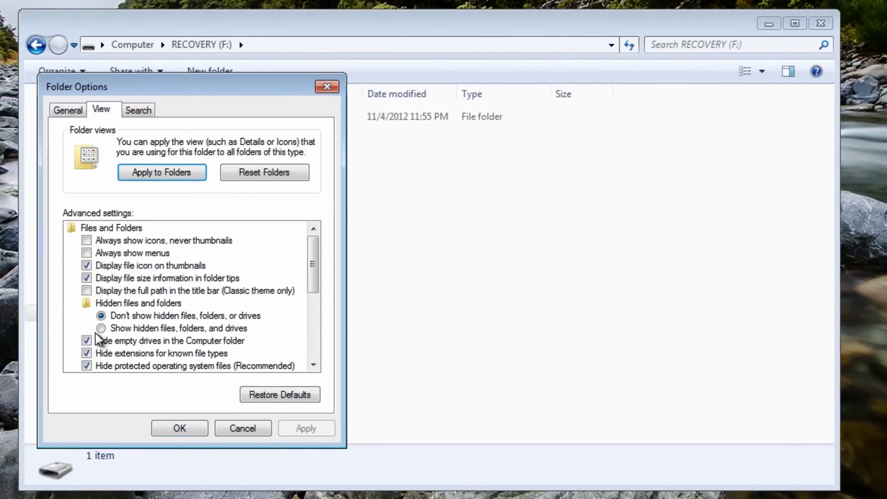
pyautogui.click(101, 328)
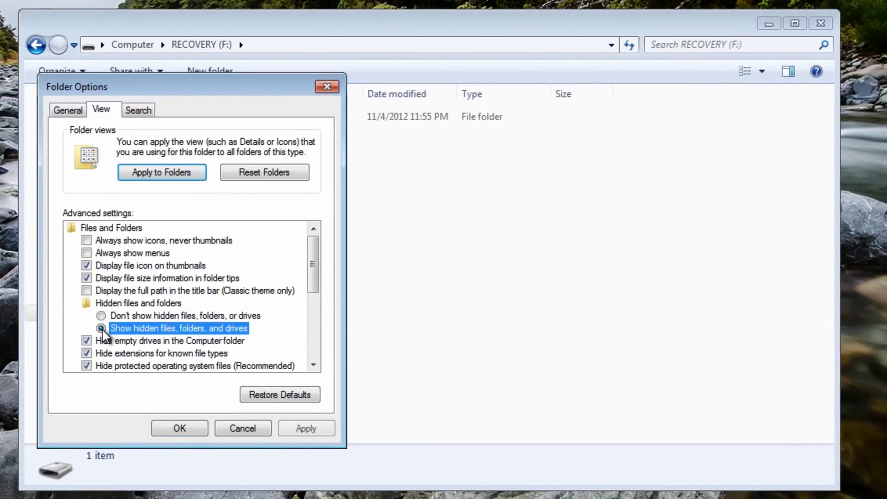
pyautogui.click(182, 430)
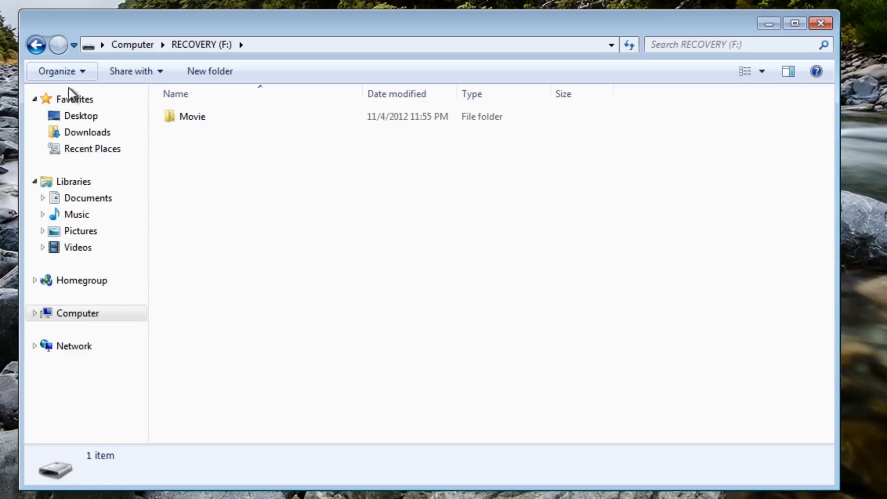
# Stop hiding known file extensions and protected operating system files, accepting the warning
pyautogui.click(70, 70)
pyautogui.click(93, 225)
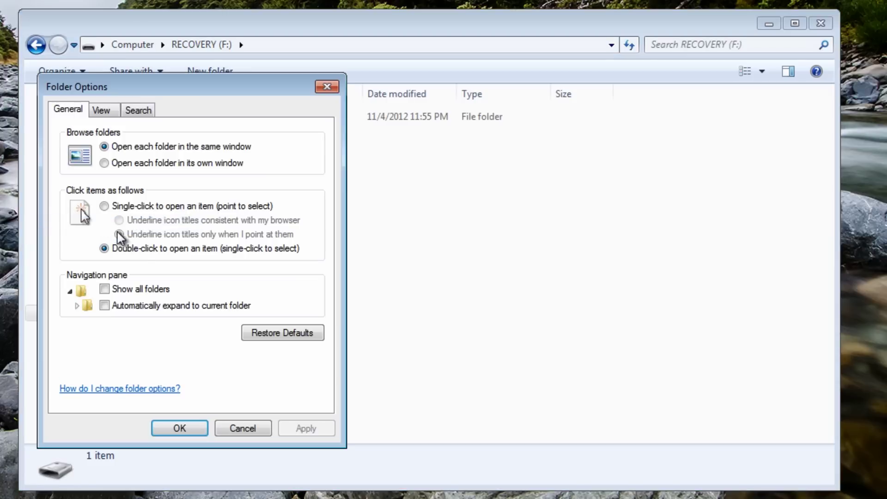
pyautogui.click(106, 113)
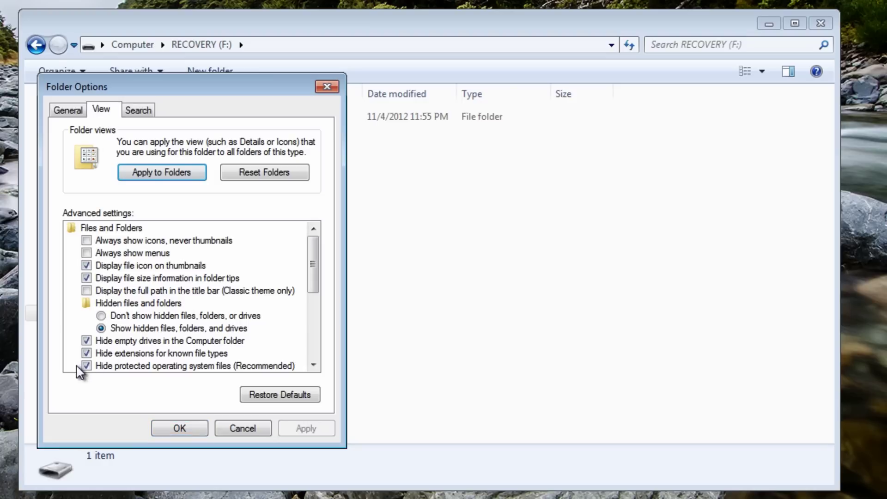
pyautogui.click(86, 353)
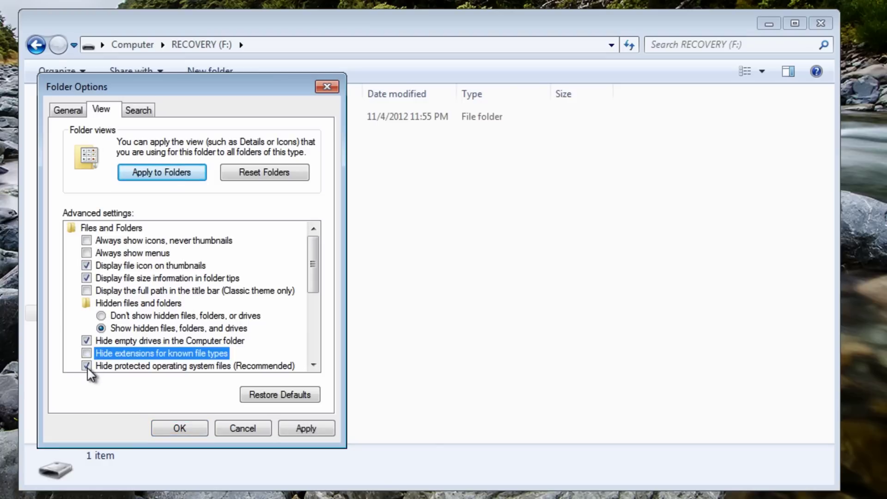
pyautogui.click(87, 367)
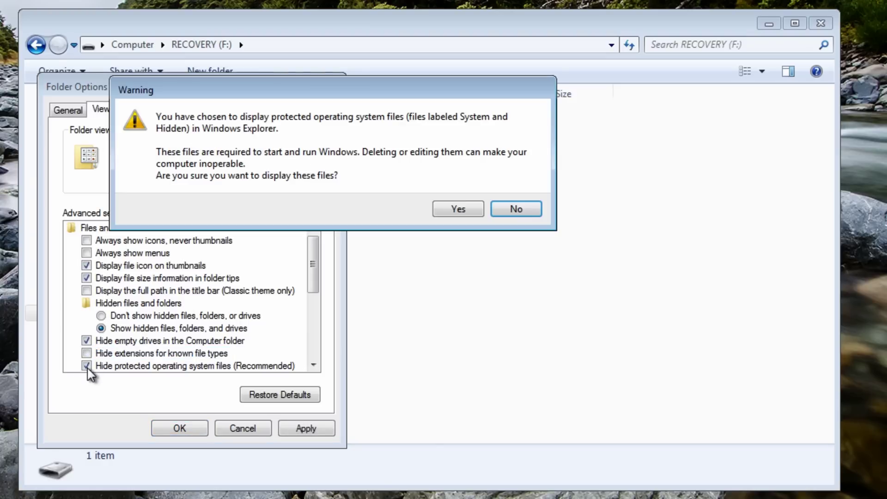
pyautogui.click(458, 215)
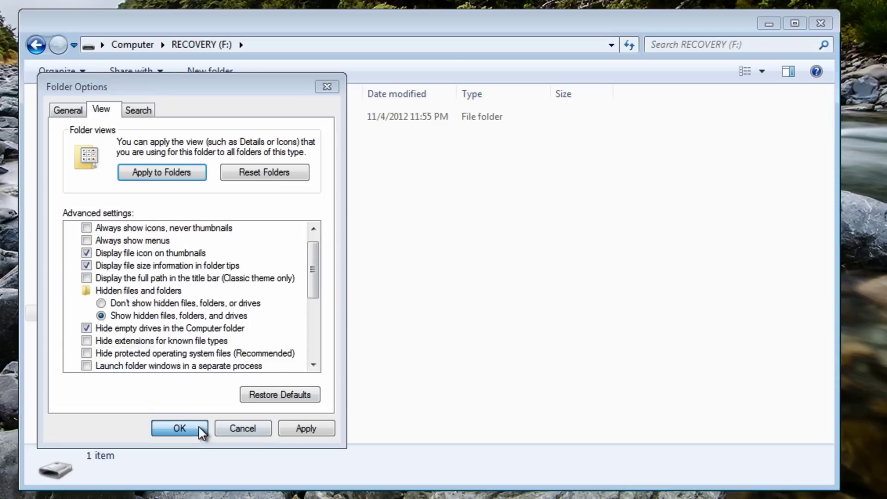
pyautogui.click(201, 429)
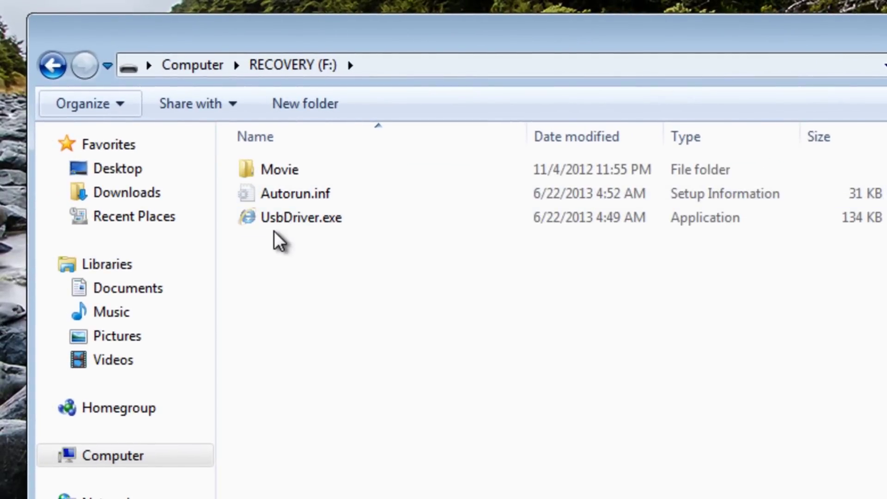
# Select UsbDriver.exe and Autorun.inf on the RECOVERY drive to check their details
pyautogui.click(296, 221)
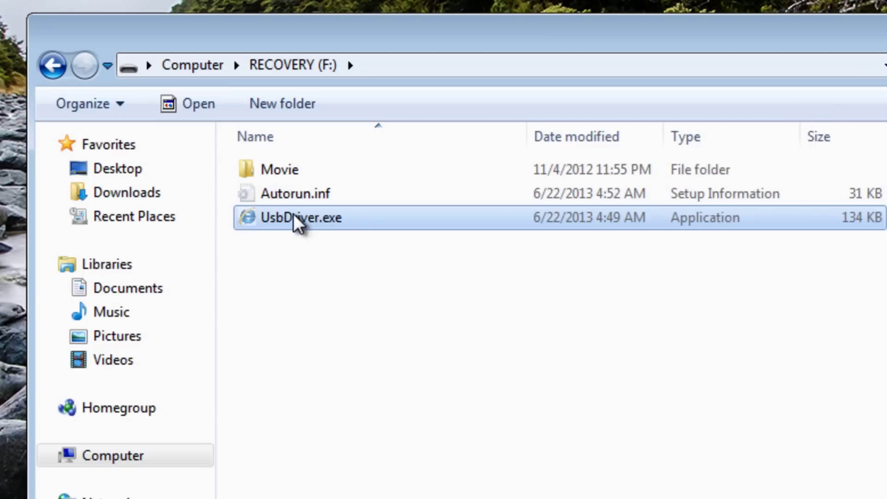
pyautogui.moveTo(277, 199)
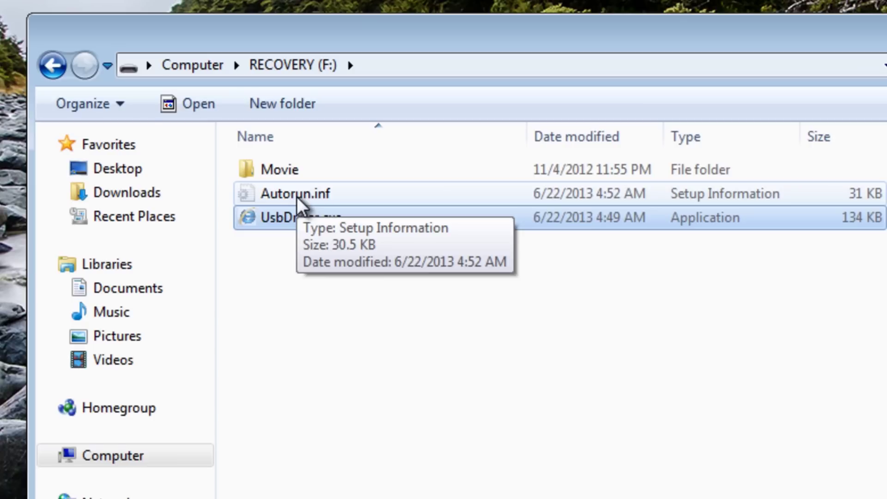
pyautogui.click(298, 199)
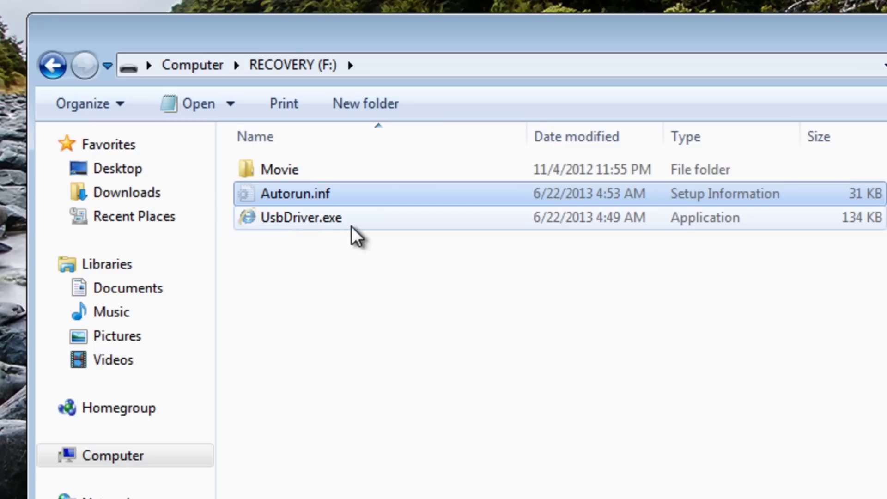
pyautogui.click(311, 221)
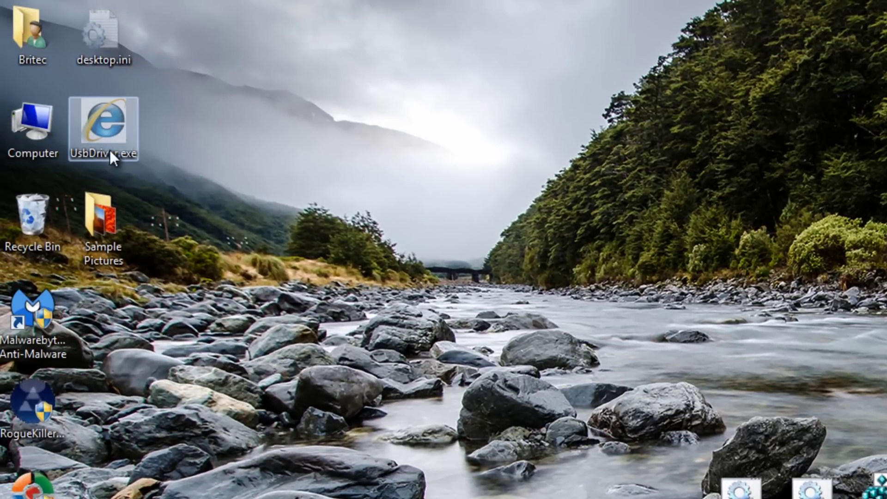
# Browse Computer > Local Disk (C:) > Windows and scroll to the Autorun.inf and UsbDriver.exe copies
pyautogui.doubleClick(41, 143)
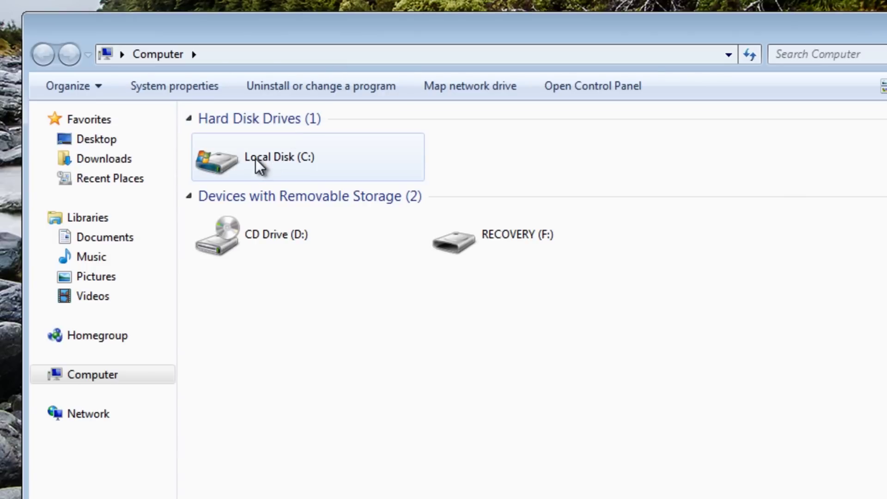
pyautogui.doubleClick(256, 159)
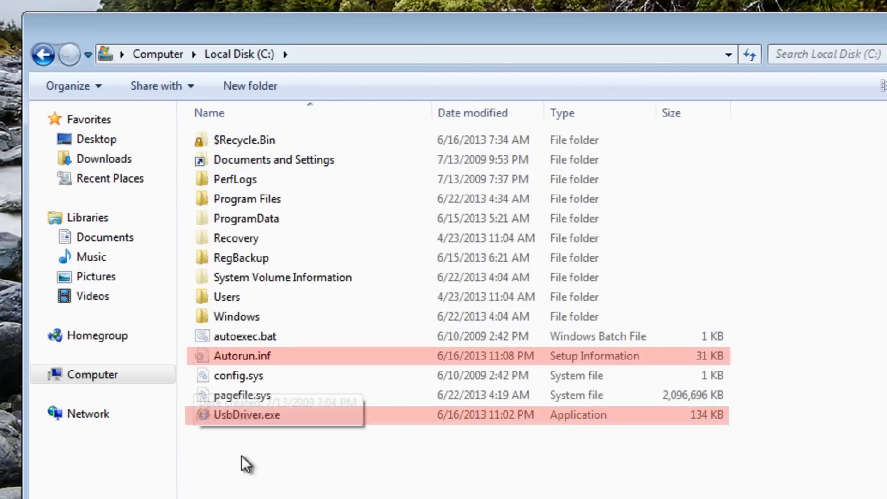
pyautogui.moveTo(222, 423)
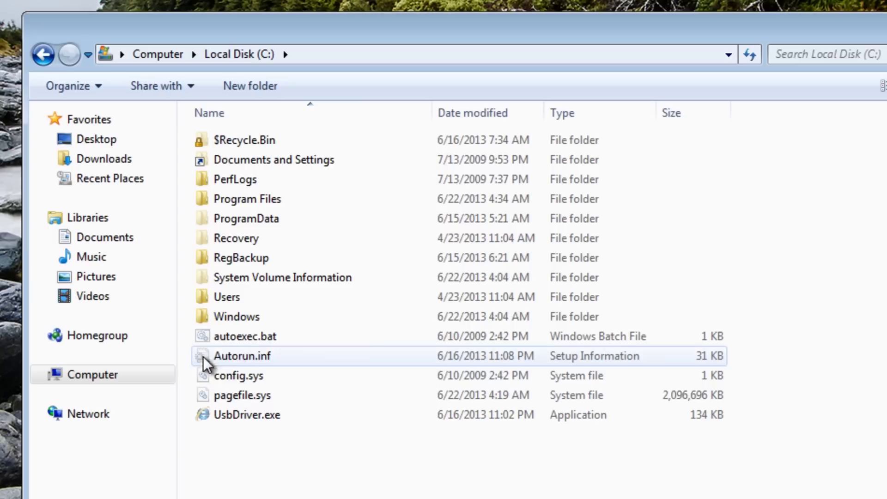
pyautogui.doubleClick(230, 314)
pyautogui.scroll(-6, 346, 414)
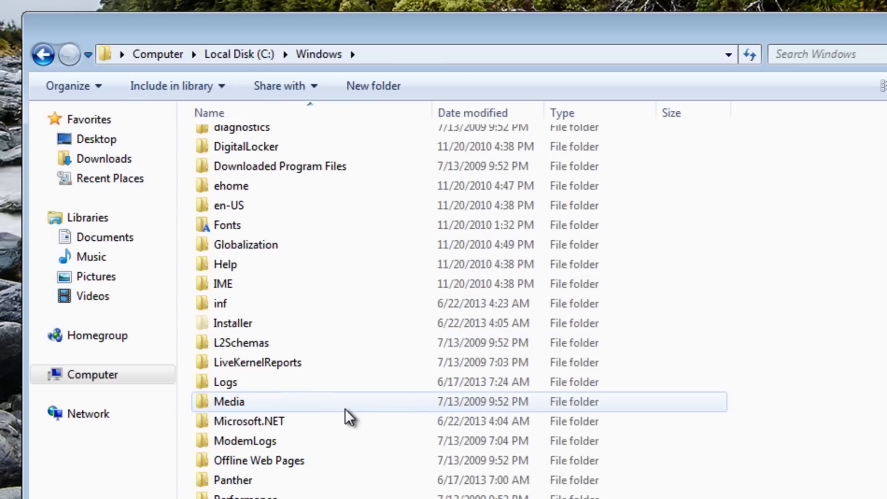
pyautogui.scroll(-9, 344, 407)
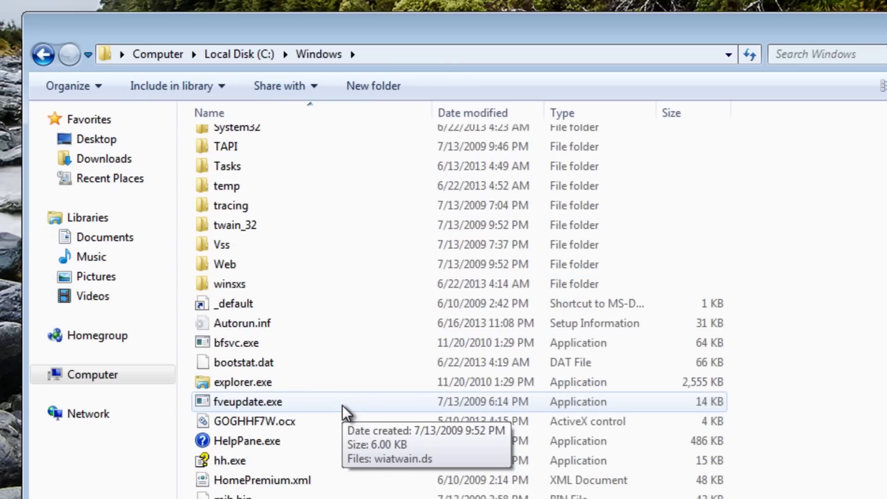
pyautogui.scroll(-1, 343, 406)
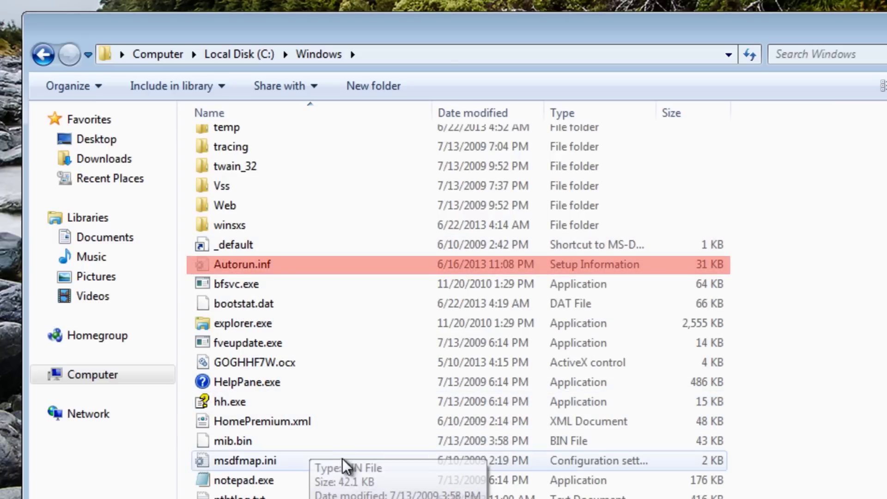
pyautogui.scroll(-2, 343, 460)
pyautogui.scroll(-4, 343, 459)
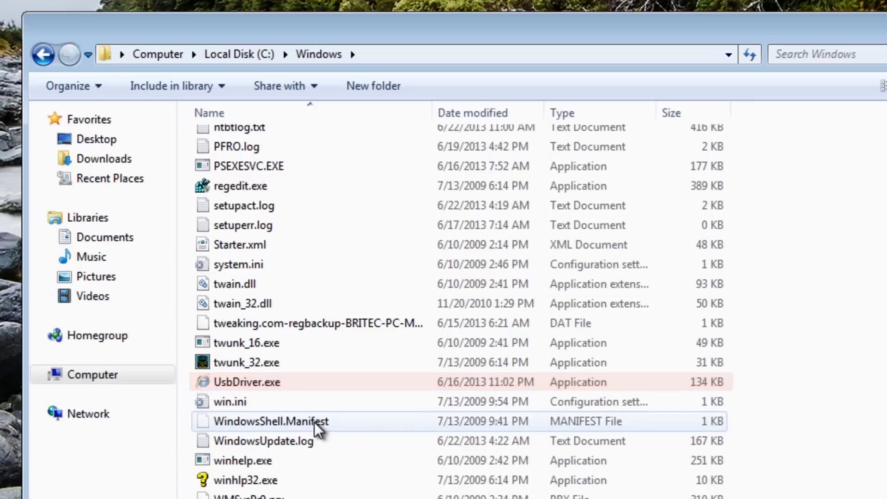
# Navigate from Local Disk (C:) through Users, the profile and AppData\Local into the Temp folder
pyautogui.click(43, 55)
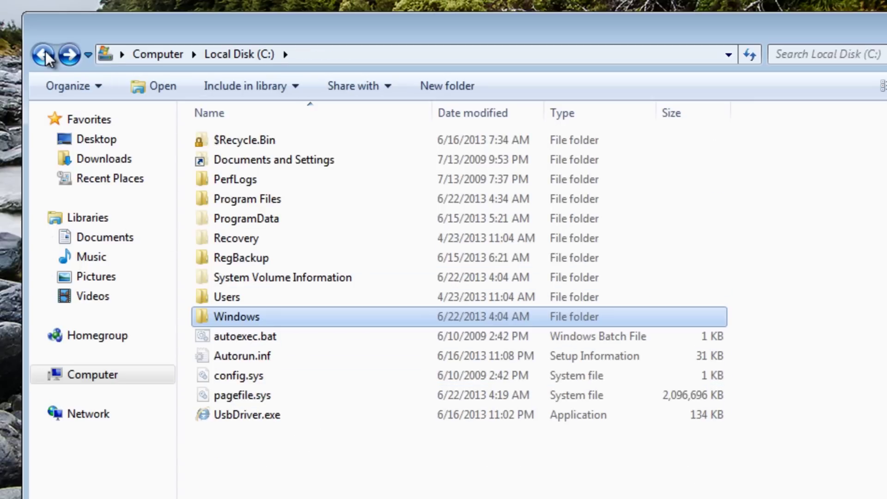
pyautogui.doubleClick(236, 297)
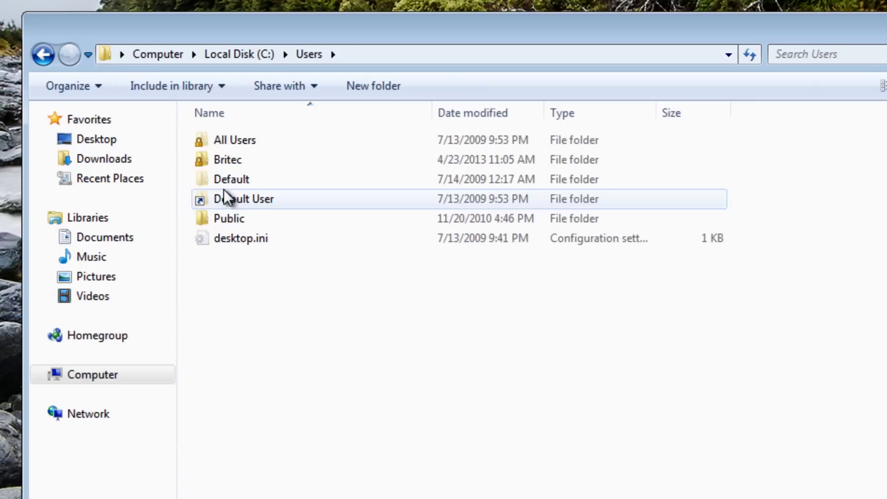
pyautogui.click(224, 161)
pyautogui.doubleClick(225, 162)
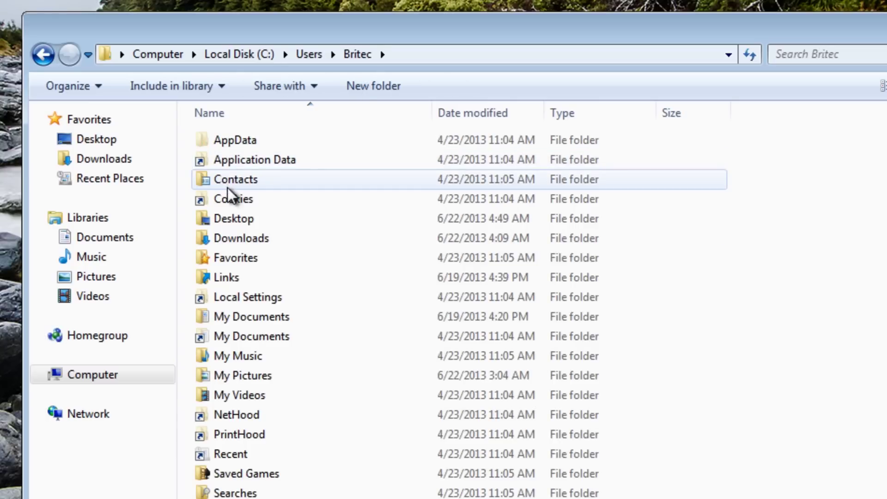
pyautogui.doubleClick(231, 143)
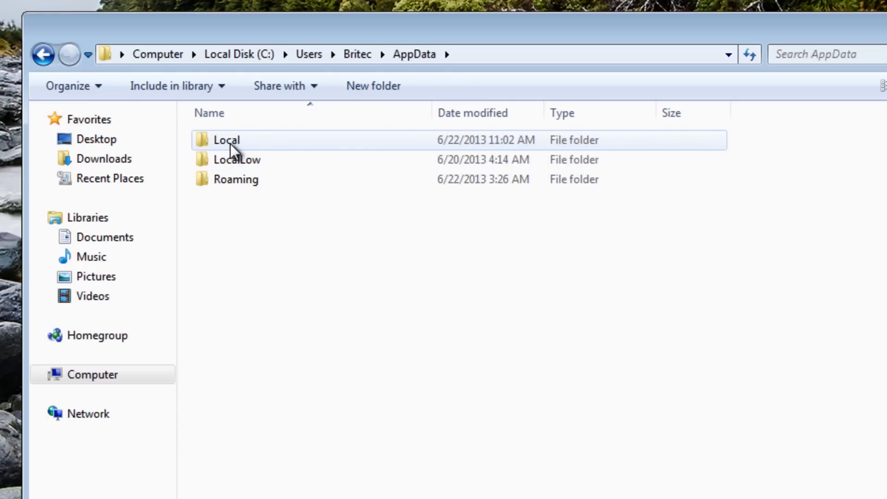
pyautogui.doubleClick(230, 142)
pyautogui.click(220, 317)
pyautogui.doubleClick(220, 317)
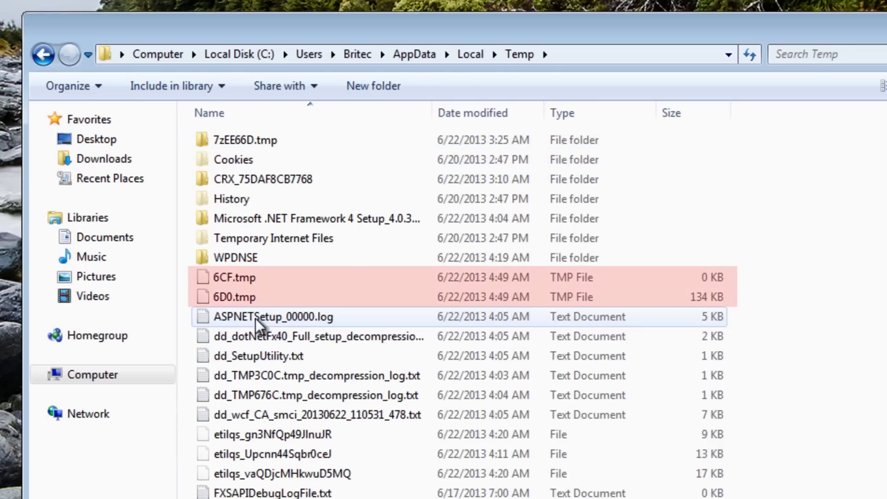
# Inspect the suspicious 6CF.tmp and 6D0.tmp files, then return to the Local folder
pyautogui.click(238, 295)
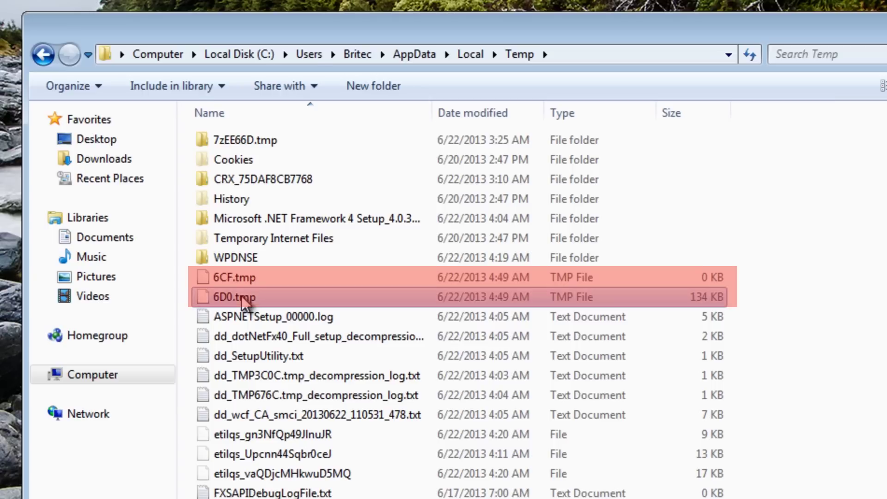
pyautogui.keyDown('shift'); pyautogui.click(240, 275); pyautogui.keyUp('shift')
pyautogui.click(231, 277)
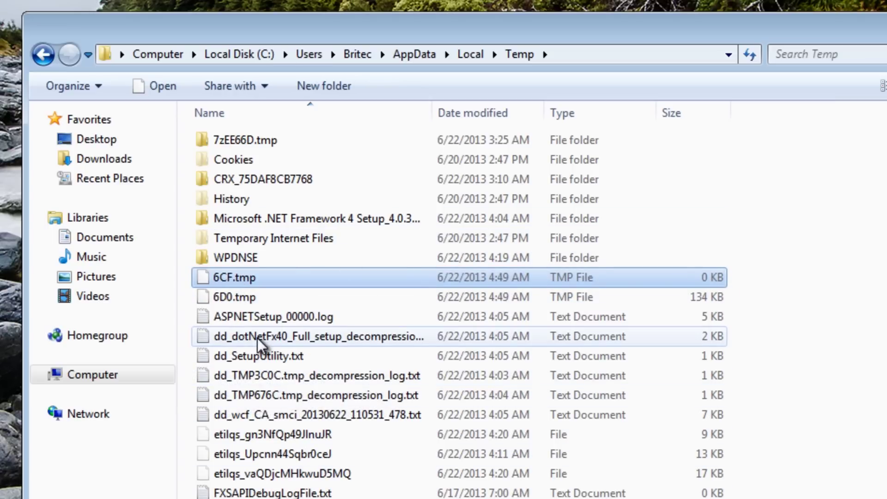
pyautogui.scroll(-1, 265, 494)
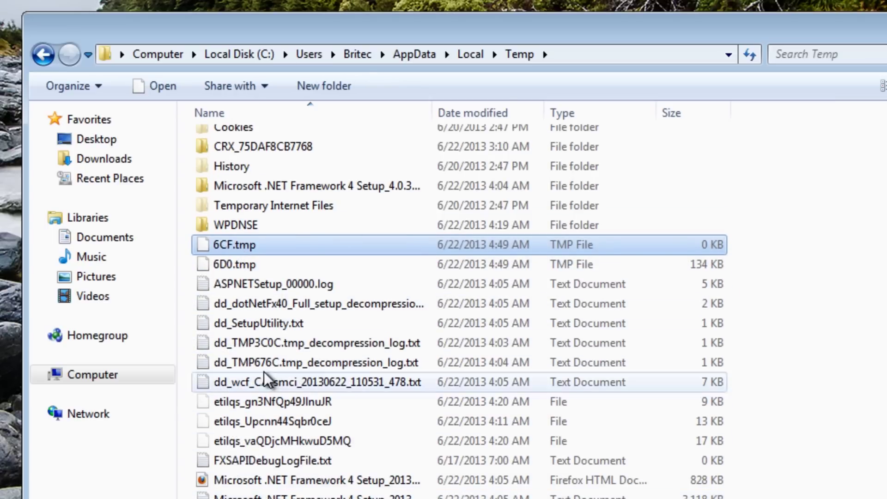
pyautogui.scroll(1, 257, 379)
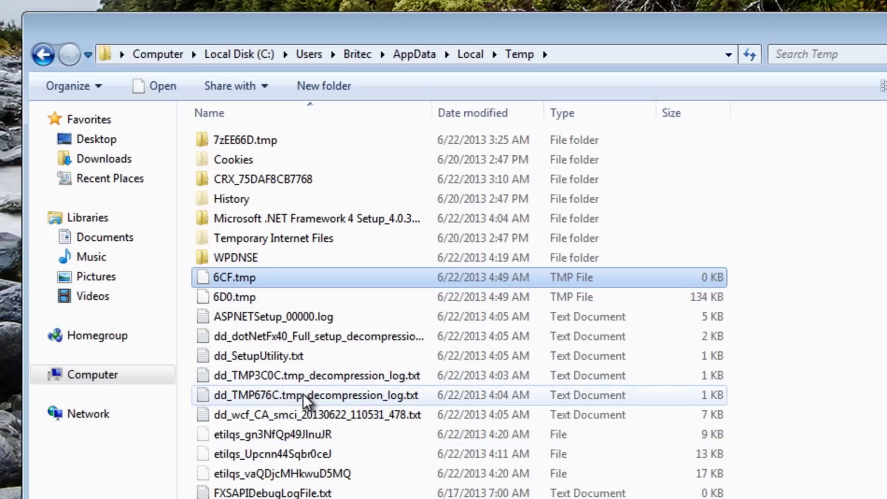
pyautogui.click(44, 63)
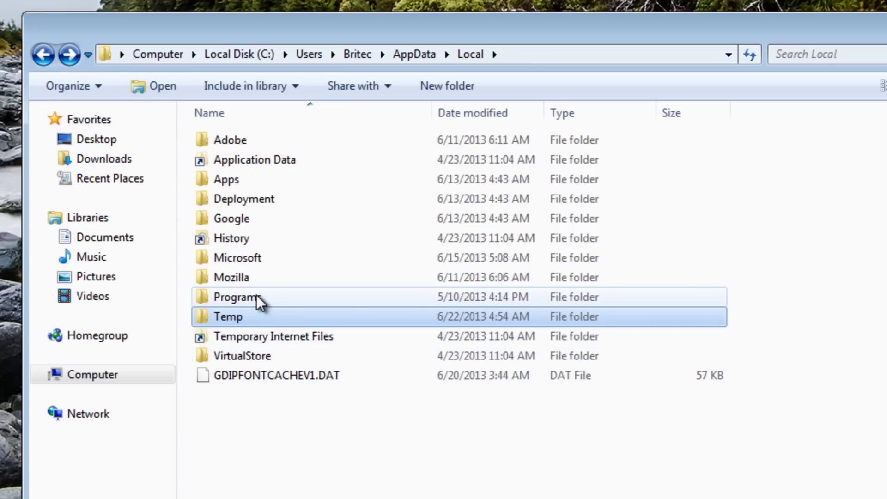
# Go from AppData into Roaming\Microsoft\Internet Explorer to inspect the 134 KB IEConnection.exe
pyautogui.click(43, 57)
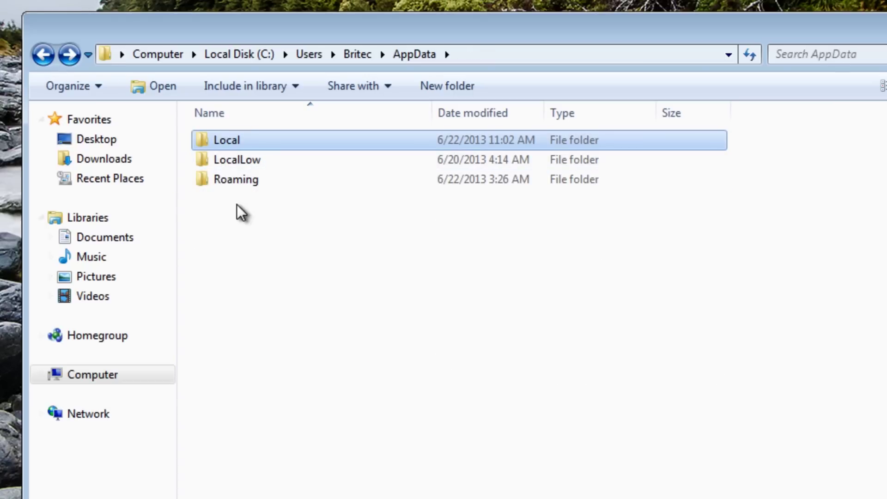
pyautogui.doubleClick(237, 182)
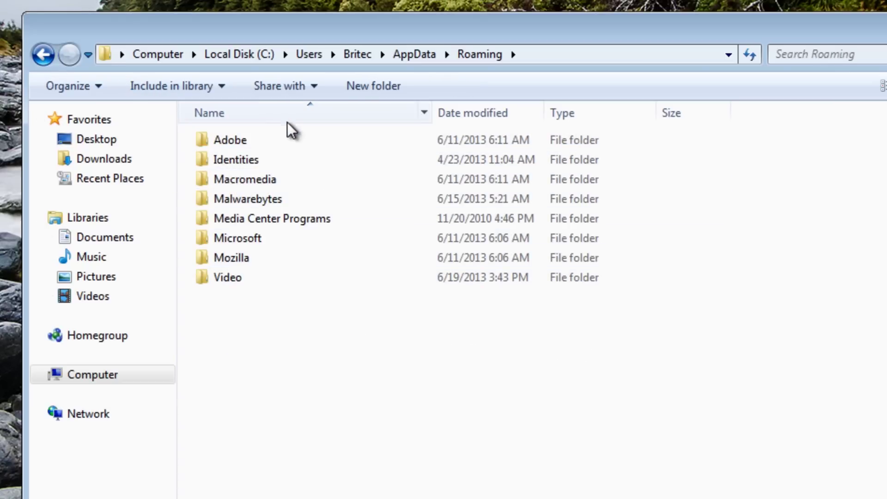
pyautogui.doubleClick(227, 238)
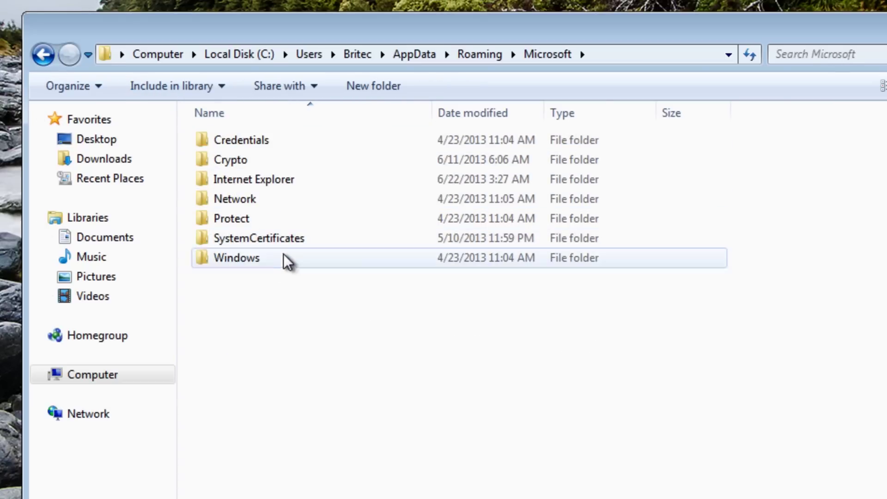
pyautogui.doubleClick(253, 178)
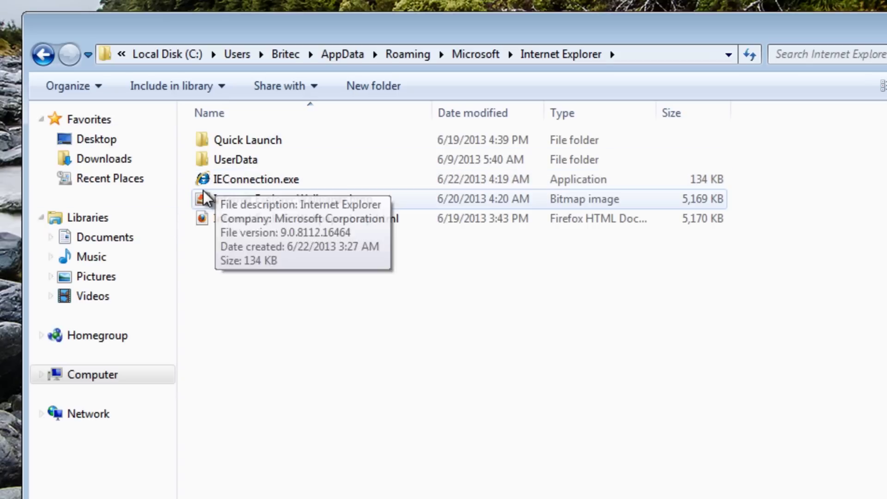
# Step back through Microsoft, Roaming and AppData to the user's profile folder
pyautogui.click(52, 59)
pyautogui.click(51, 59)
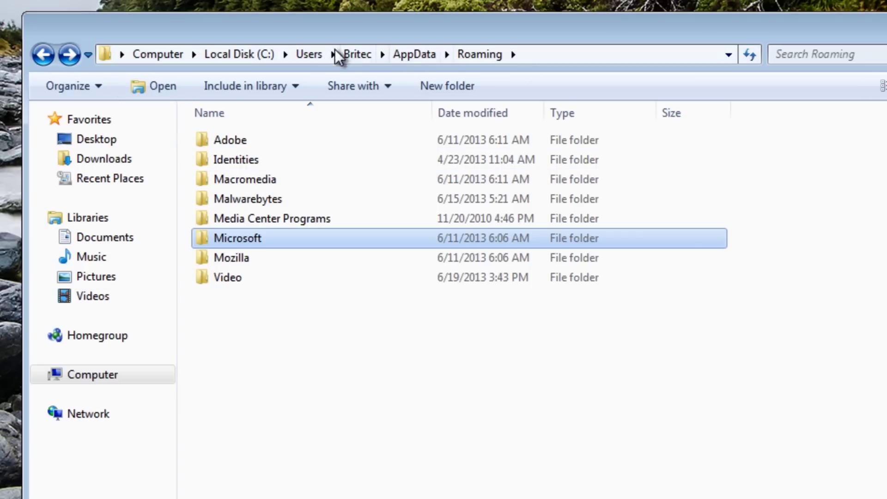
pyautogui.click(44, 55)
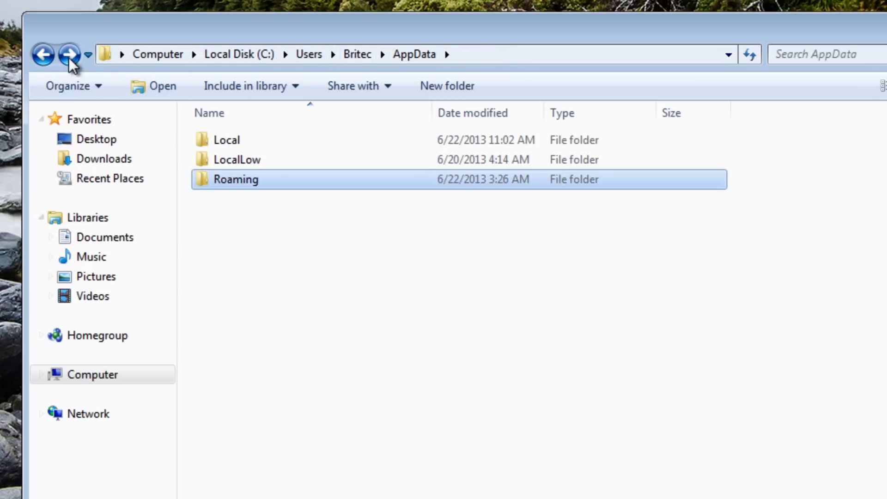
pyautogui.click(43, 55)
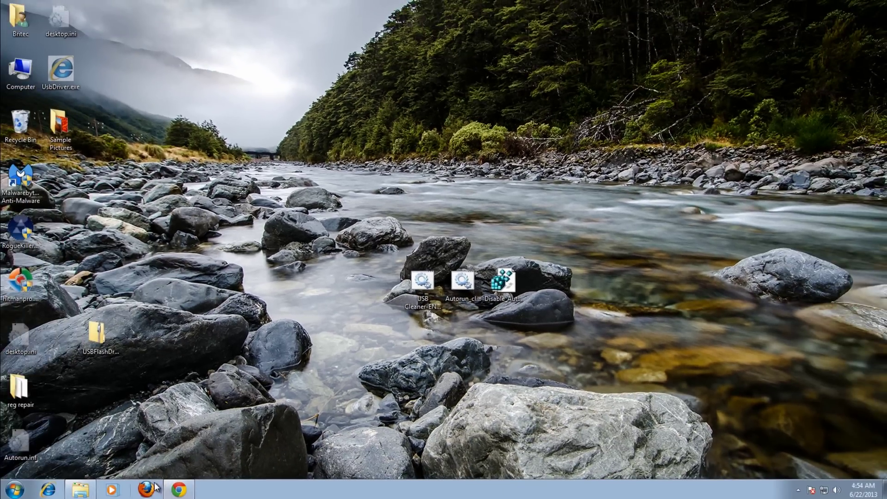
# Bring Chrome forward on the USB Immunizer tab and briefly show the hidden notification icons
pyautogui.click(179, 489)
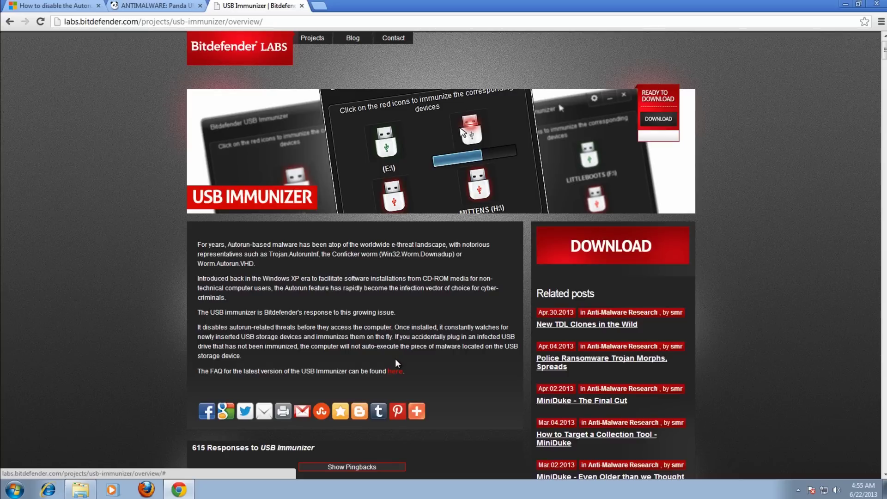
pyautogui.click(798, 490)
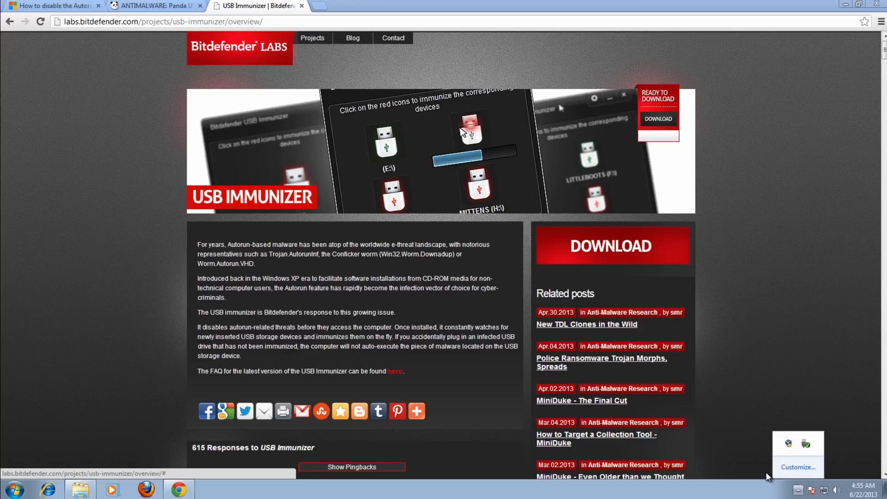
pyautogui.click(756, 493)
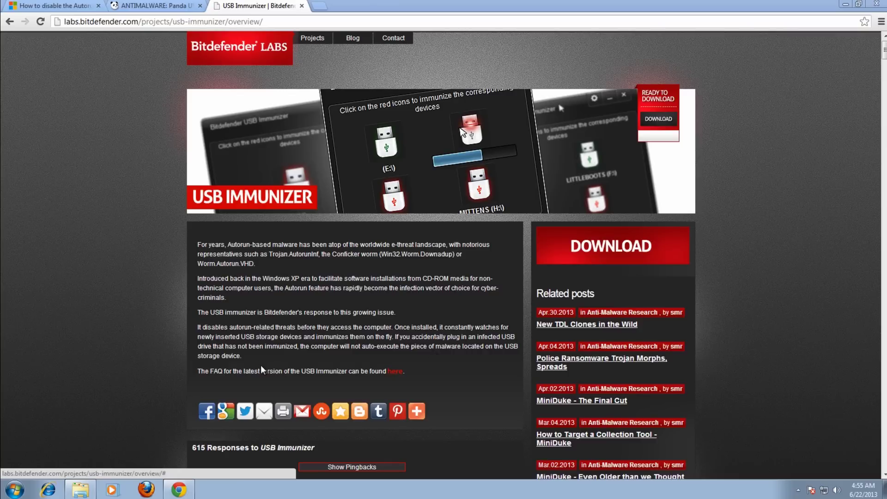
# View the Panda USB Vaccine tab, then switch to Microsoft's KB 967715 Autorun article
pyautogui.click(149, 8)
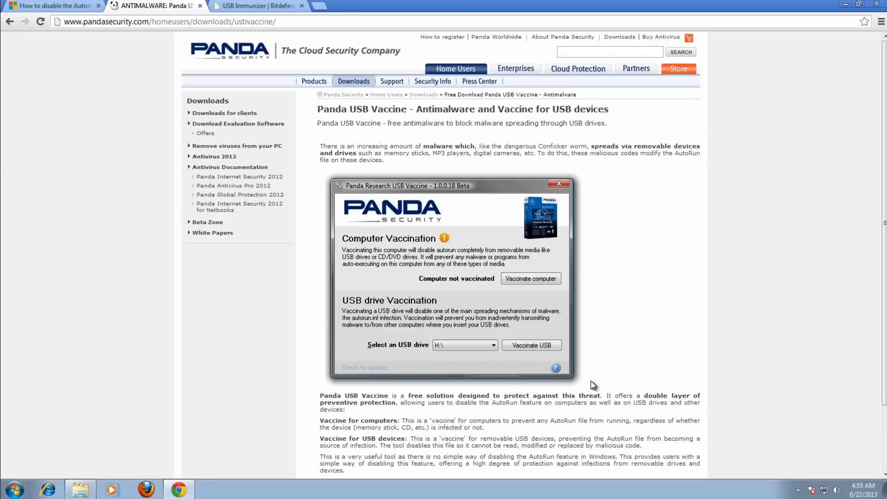
pyautogui.click(33, 7)
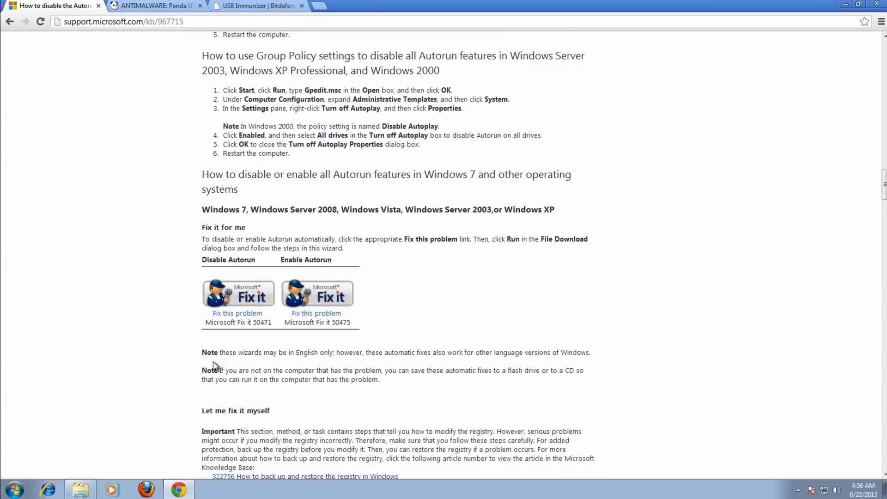
# Minimise Chrome and line up the Malwarebytes and hitmanpro.exe icons at the desktop's top centre
pyautogui.click(845, 4)
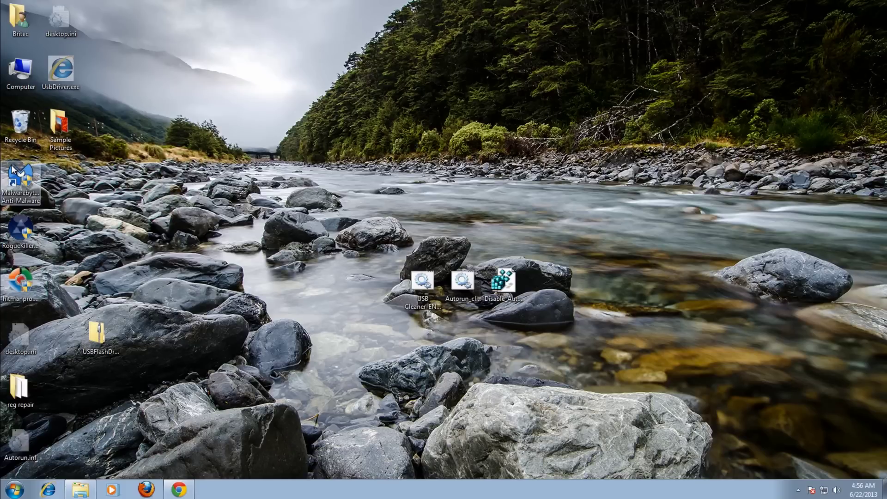
pyautogui.moveTo(14, 171); pyautogui.dragTo(336, 124)
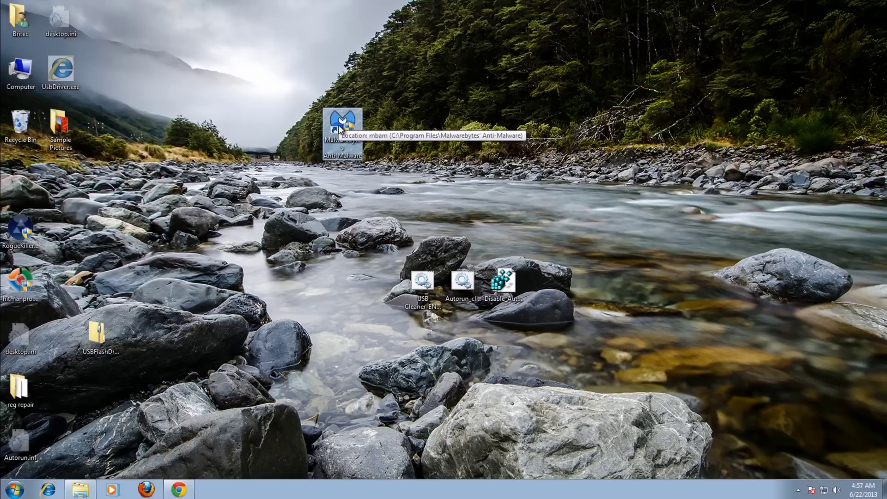
pyautogui.moveTo(21, 281); pyautogui.dragTo(390, 123)
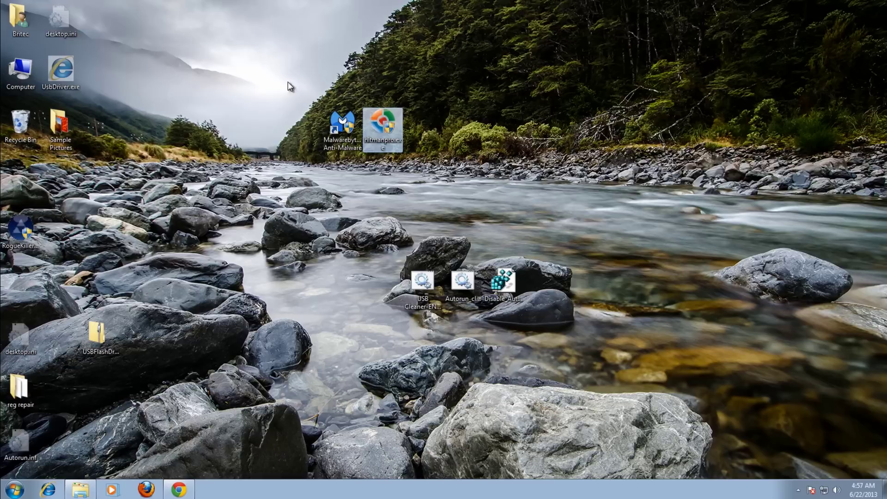
pyautogui.click(414, 218)
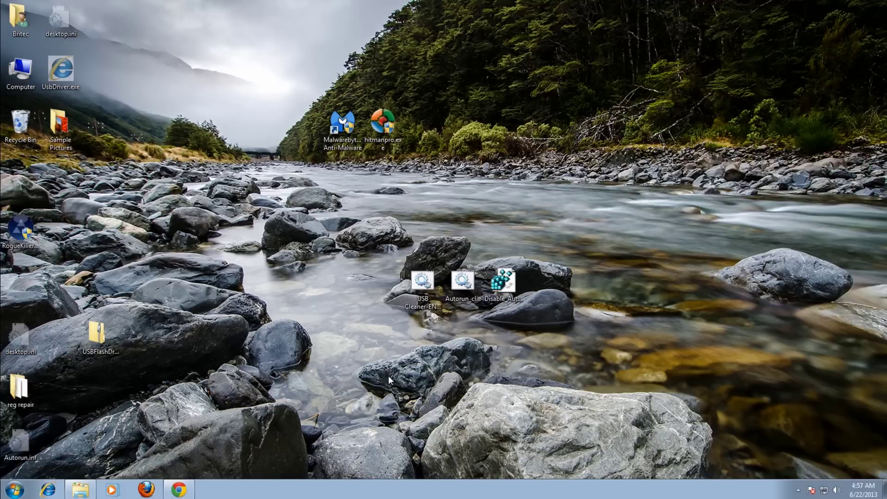
pyautogui.rightClick(508, 280)
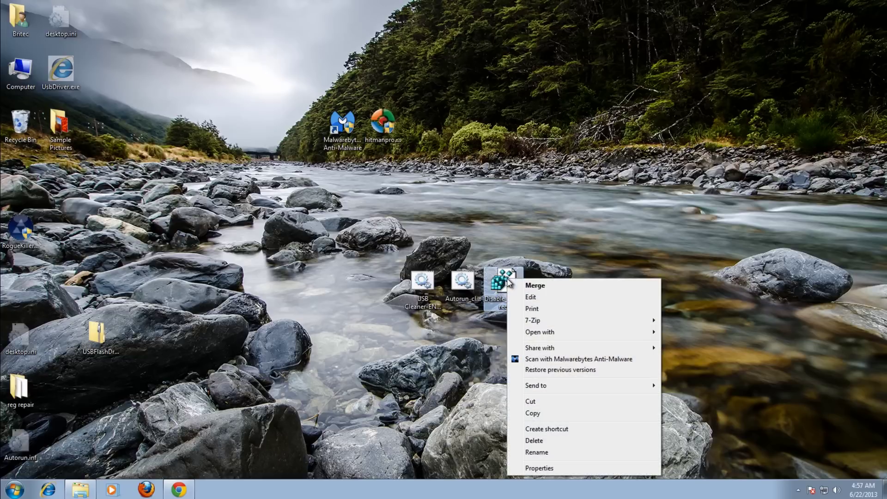
# Open Autorun_clean.bat in Notepad to read its attrib/del commands for drives C: to M:, then close it
pyautogui.press('Escape')
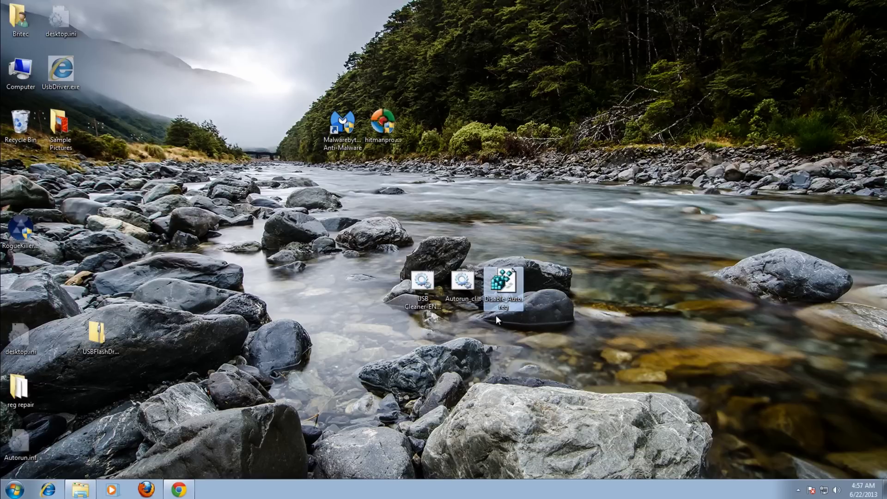
pyautogui.click(463, 283)
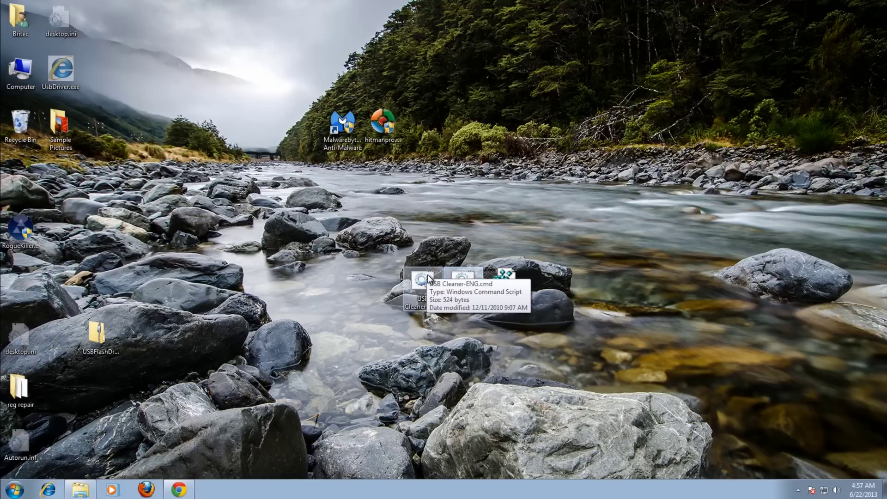
pyautogui.rightClick(460, 280)
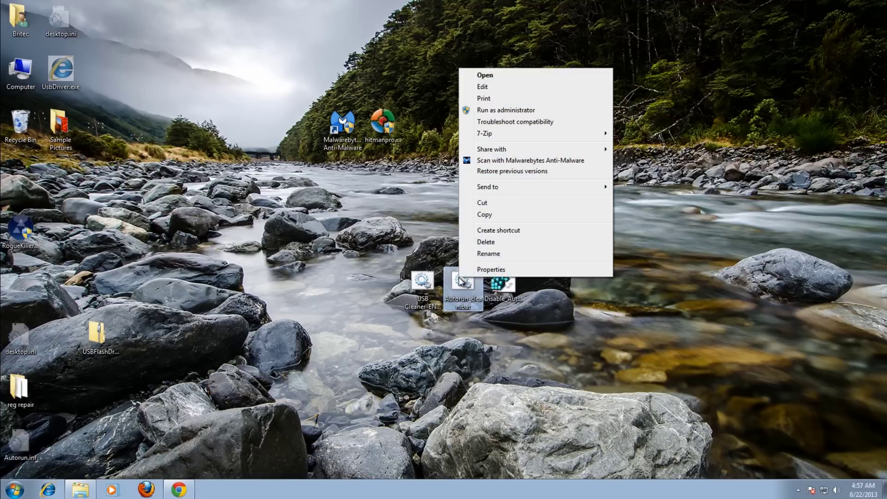
pyautogui.click(483, 86)
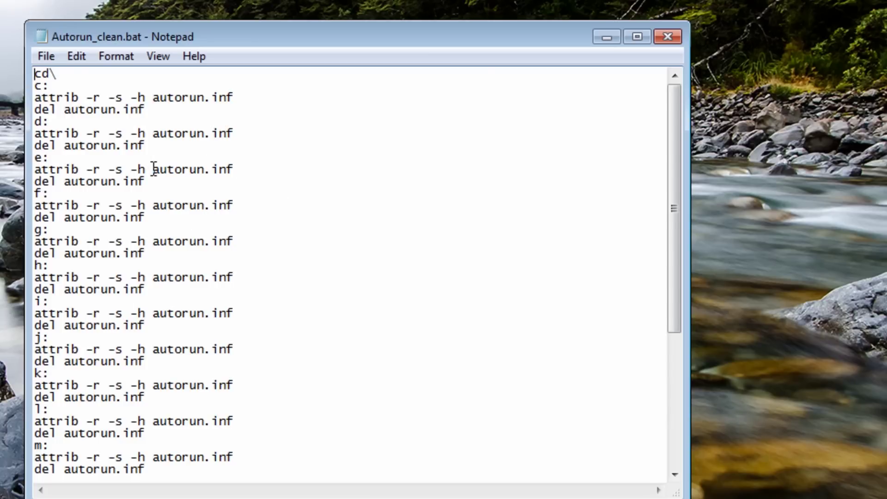
pyautogui.click(667, 37)
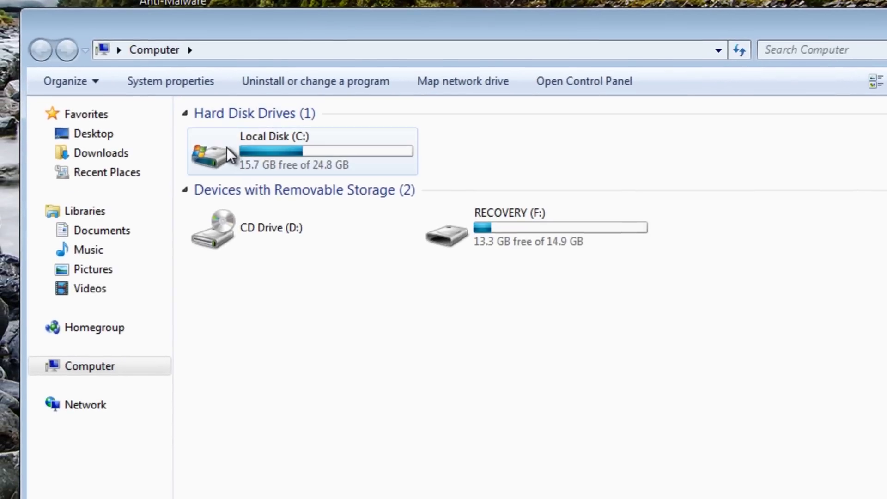
# Run Autorun_clean.bat from Local Disk (C:) with administrator rights
pyautogui.doubleClick(208, 155)
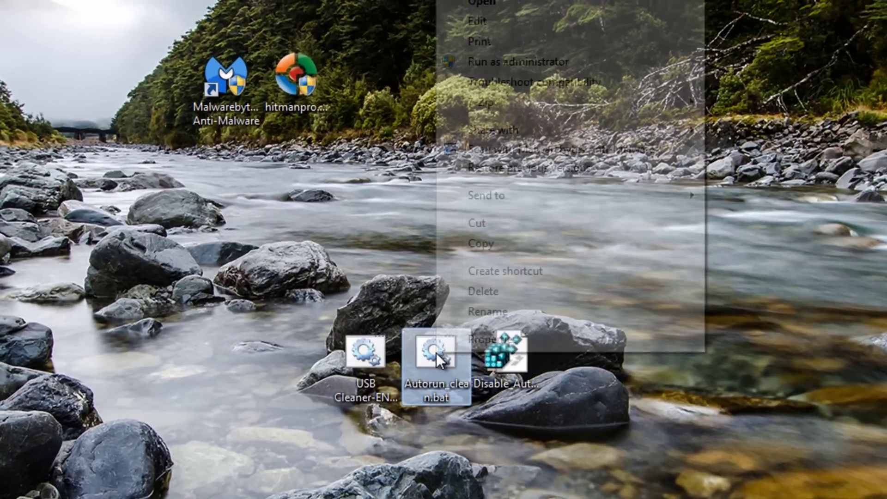
pyautogui.click(501, 61)
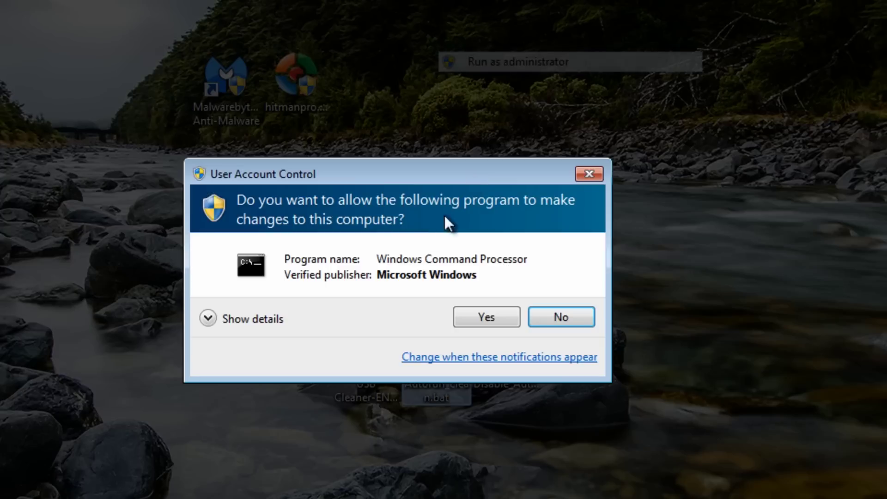
pyautogui.click(457, 322)
pyautogui.moveTo(11, 20); pyautogui.dragTo(337, 111)
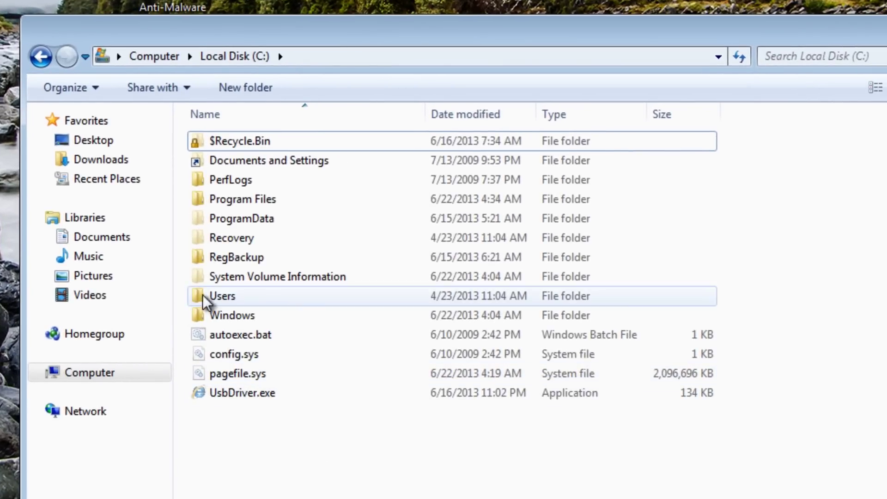
# Delete UsbDriver.exe from the root of Local Disk (C:) with administrator permission
pyautogui.rightClick(239, 397)
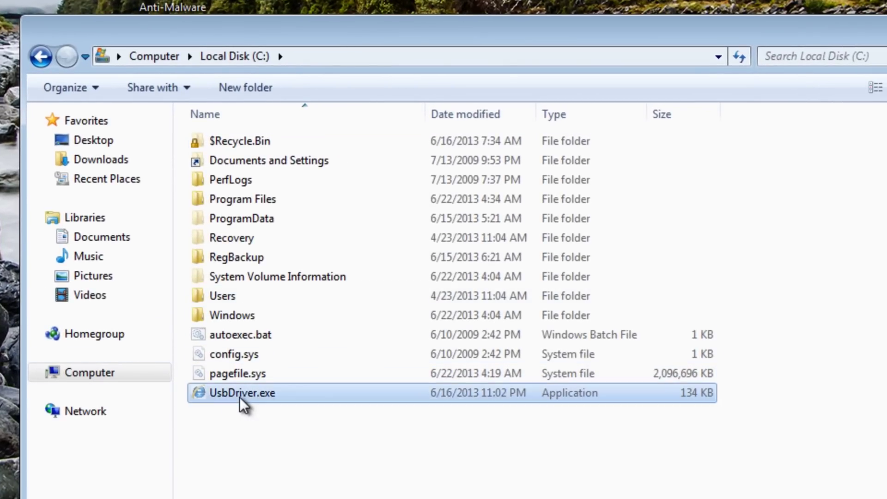
pyautogui.click(296, 341)
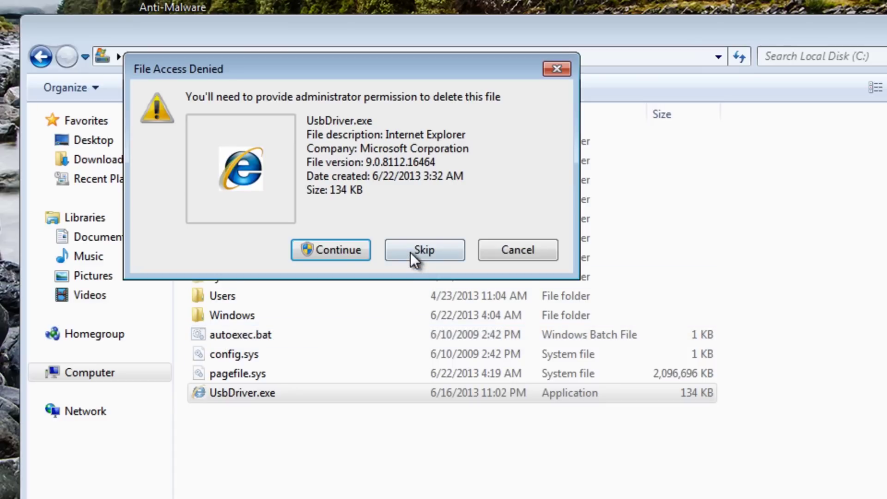
pyautogui.click(327, 250)
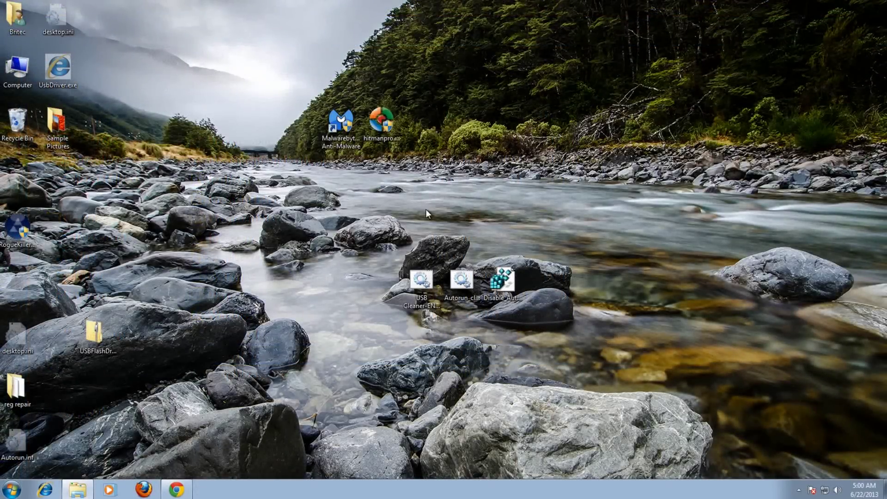
# Launch Malwarebytes as administrator and confirm its malware database is already up to date
pyautogui.doubleClick(341, 122)
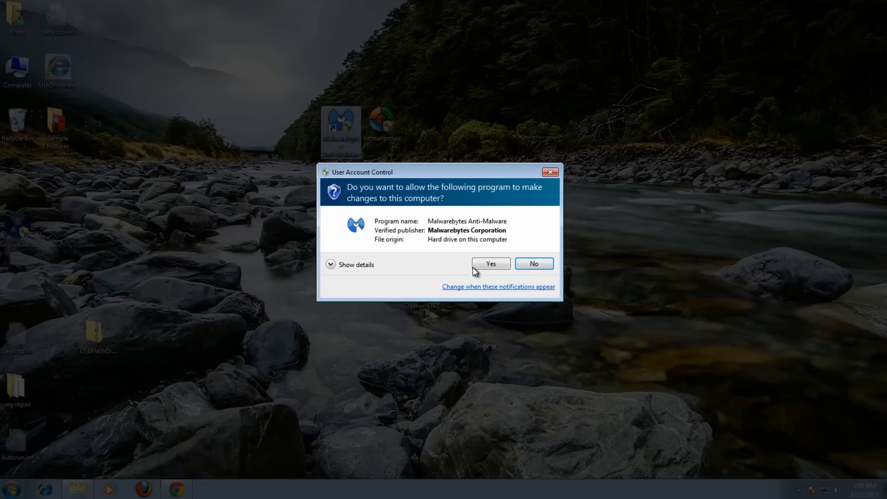
pyautogui.click(488, 264)
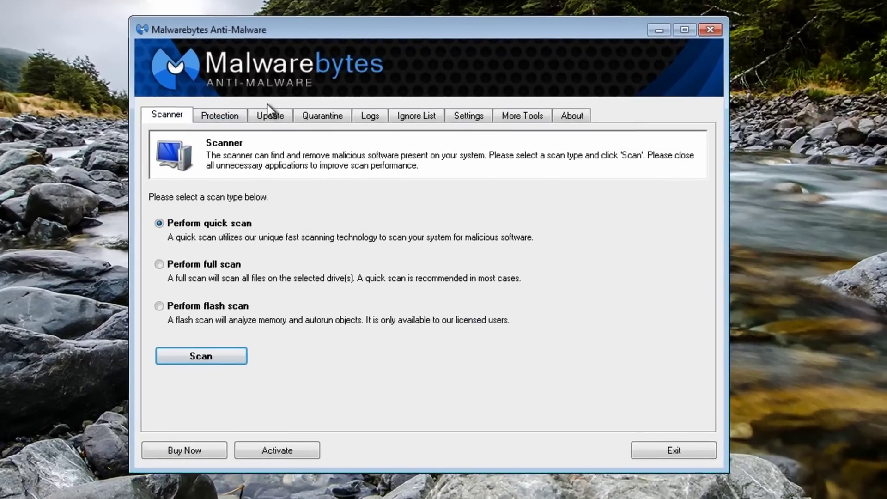
pyautogui.click(334, 158)
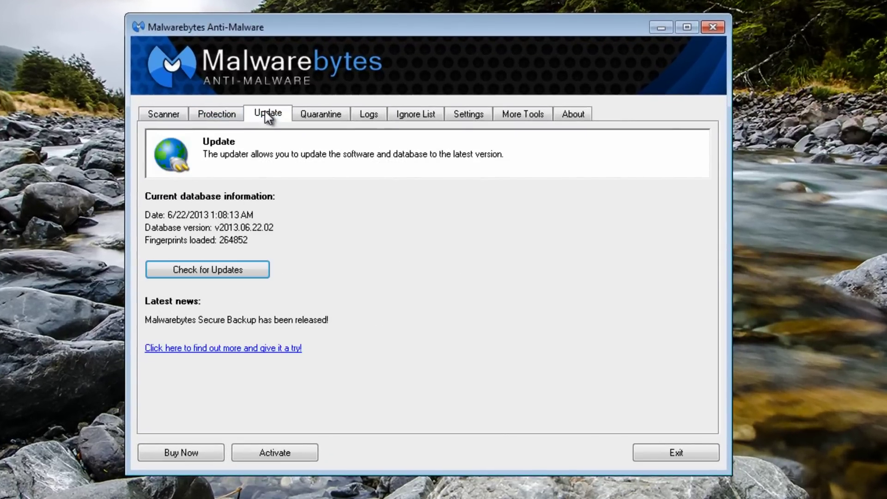
pyautogui.click(206, 272)
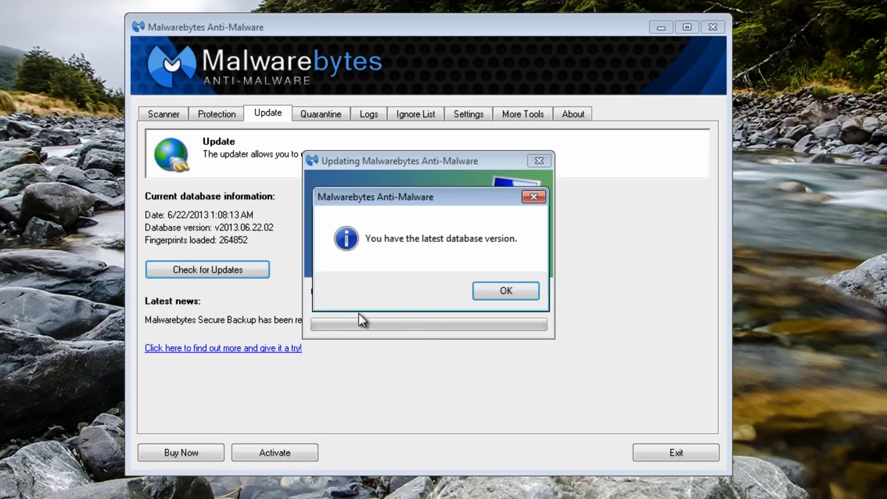
pyautogui.click(505, 292)
# Start a Malwarebytes quick scan of the system, then bring up the Start menu search
pyautogui.click(167, 117)
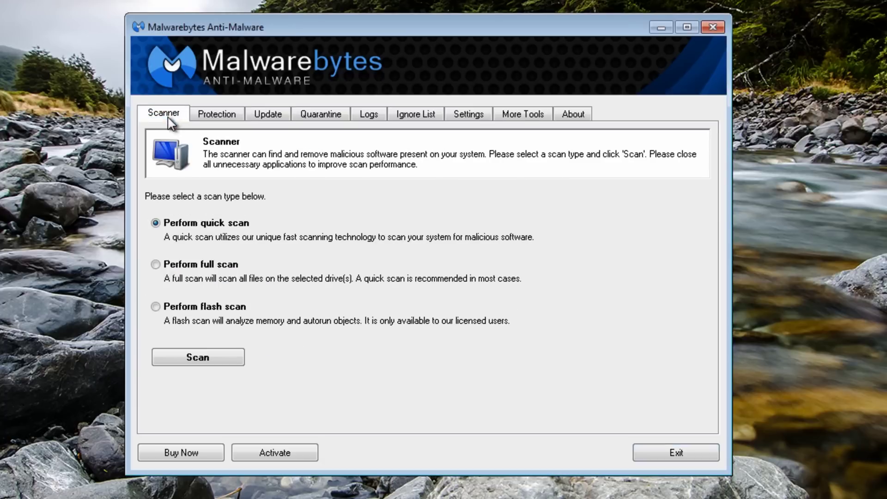
pyautogui.click(221, 359)
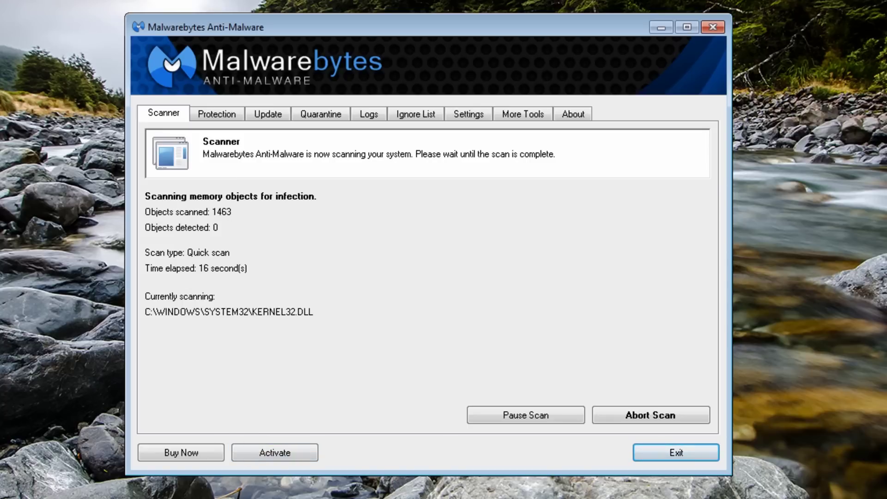
pyautogui.press('super')
pyautogui.press('Escape')
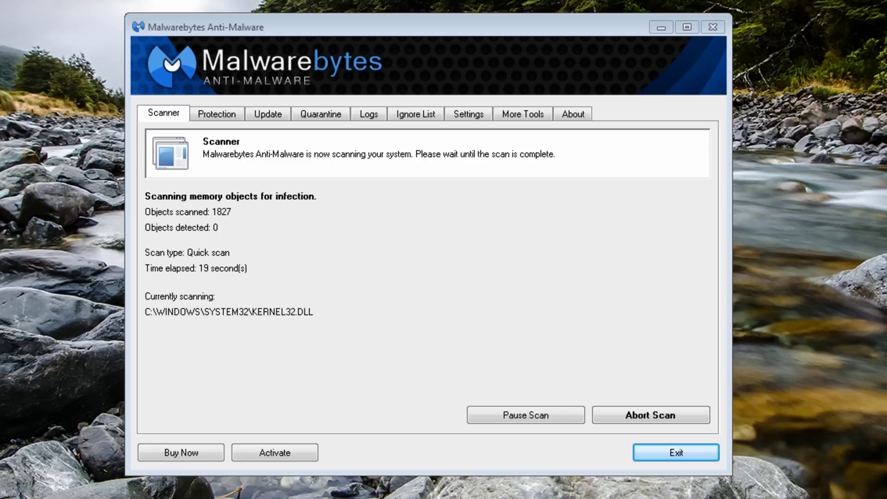
pyautogui.press('super')
# Save a blank Notepad file as Autorun.inf (All Files) on the desktop, replacing the existing one
pyautogui.write('notepad')
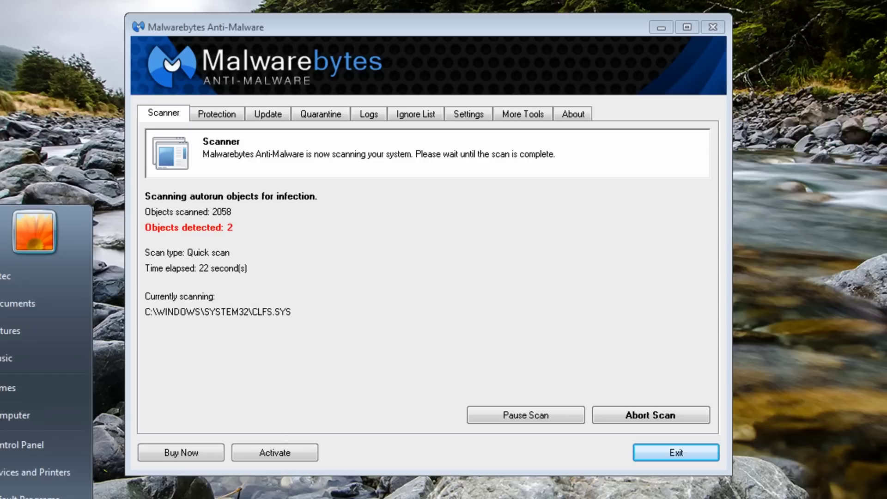
pyautogui.press('Return')
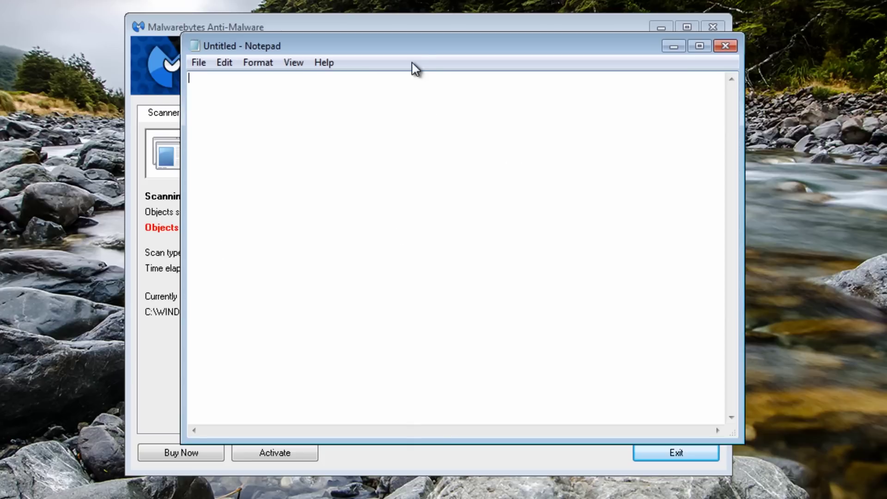
pyautogui.moveTo(418, 48); pyautogui.dragTo(380, 58)
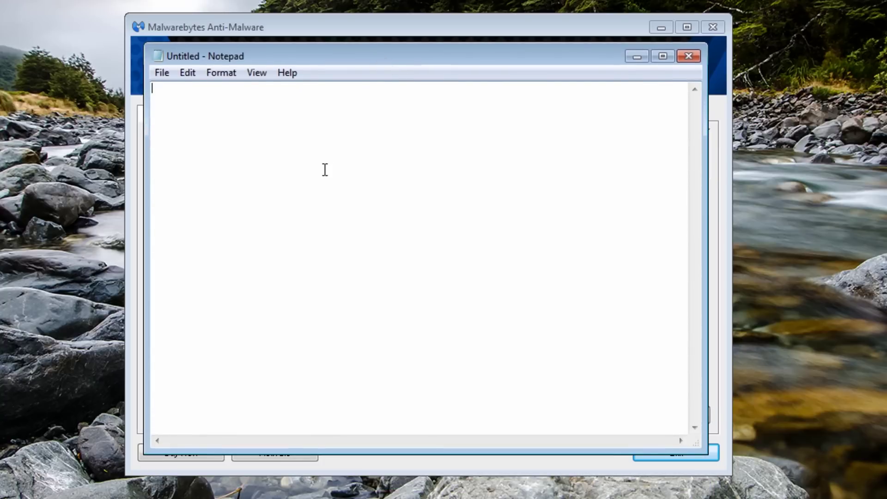
pyautogui.click(162, 72)
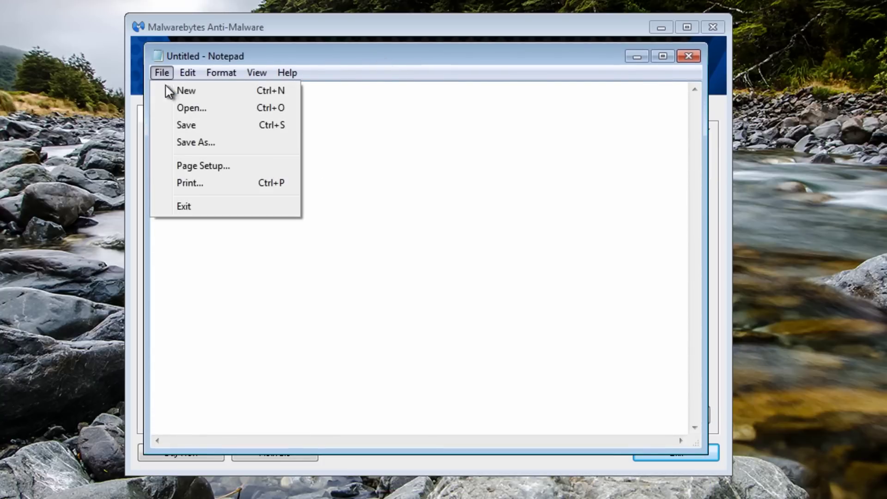
pyautogui.click(193, 142)
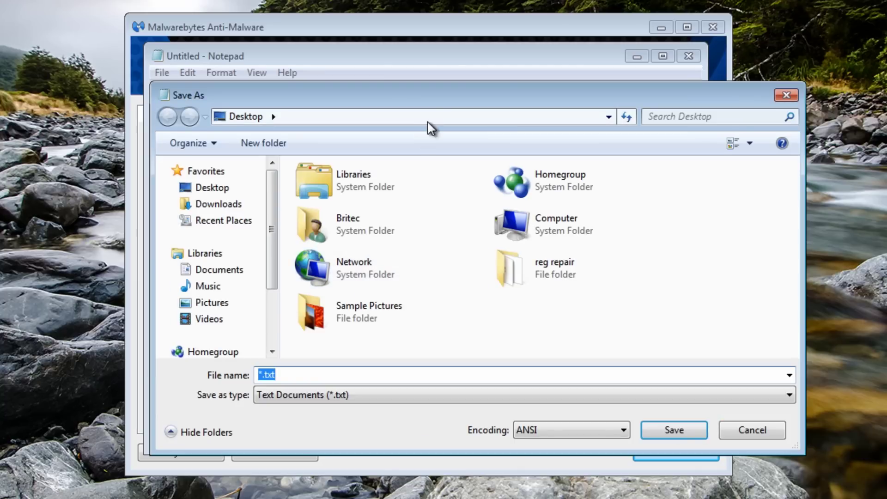
pyautogui.moveTo(435, 97)
pyautogui.mouseDown()
pyautogui.moveTo(398, 96)
pyautogui.moveTo(377, 84)
pyautogui.mouseUp()
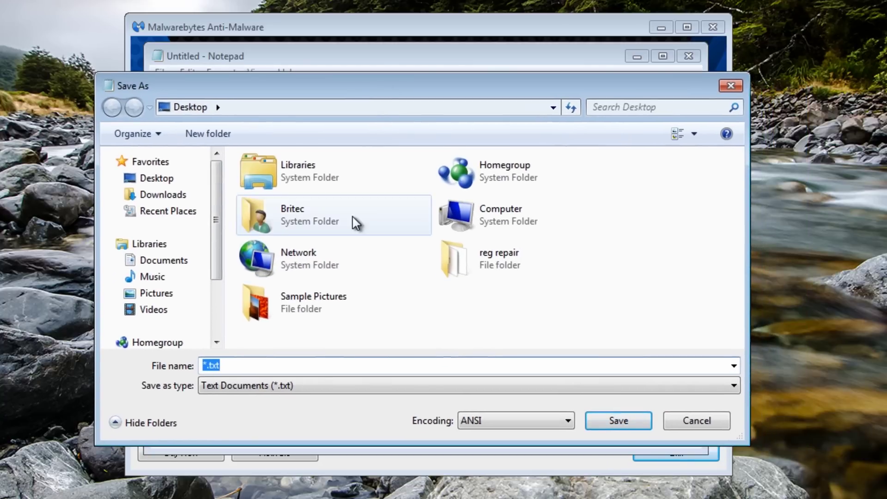
pyautogui.write('Auto')
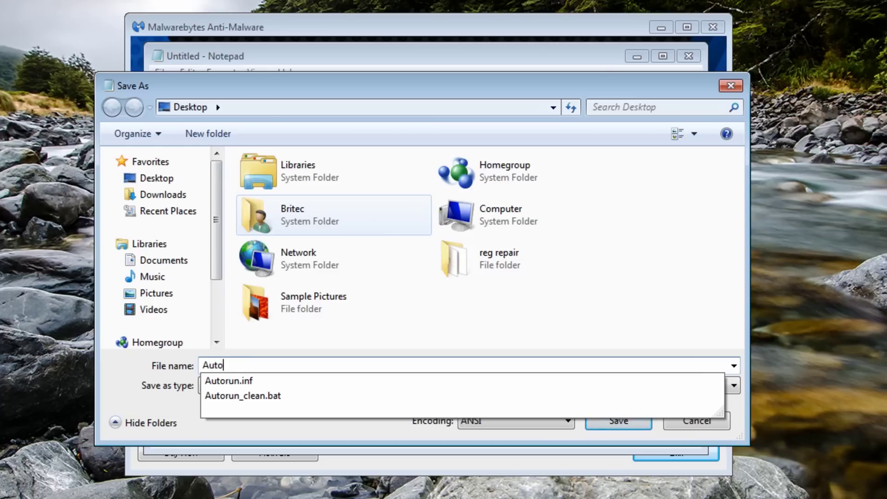
pyautogui.write('run.')
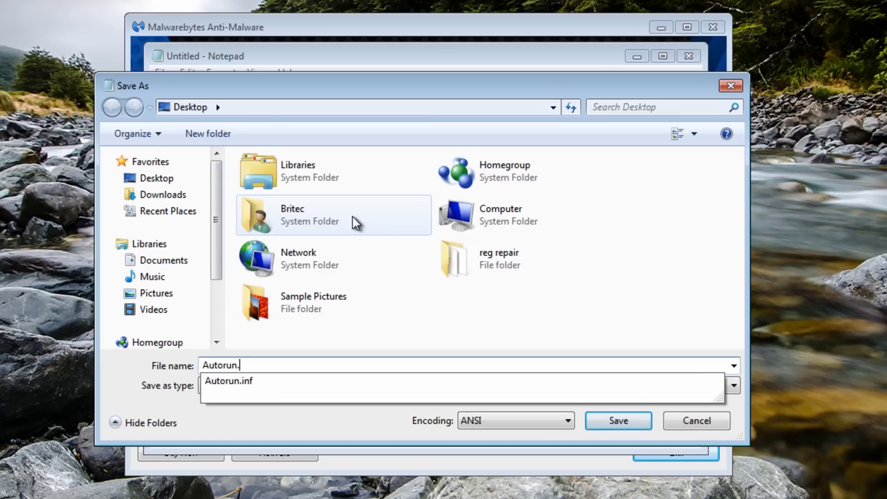
pyautogui.write('inf')
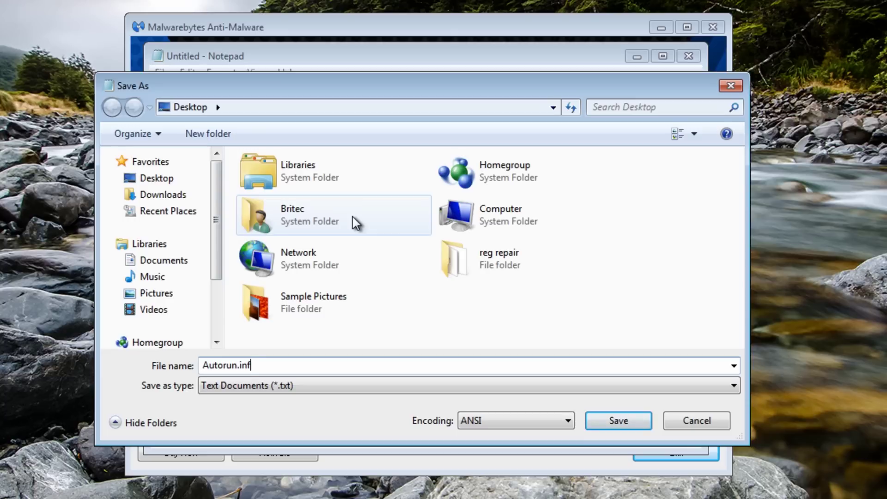
pyautogui.click(147, 182)
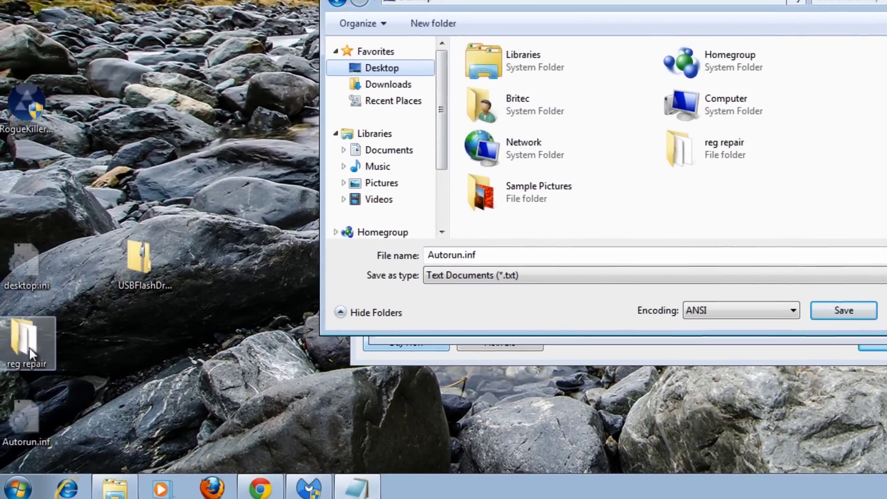
pyautogui.click(479, 276)
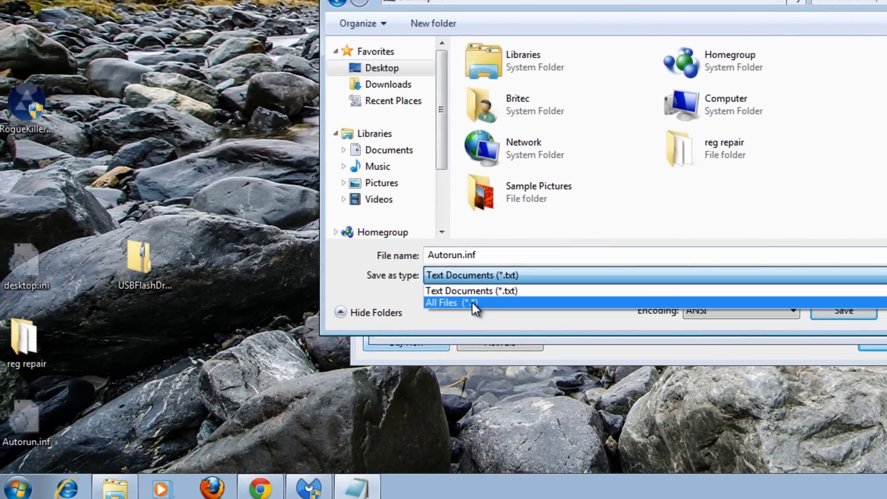
pyautogui.click(472, 301)
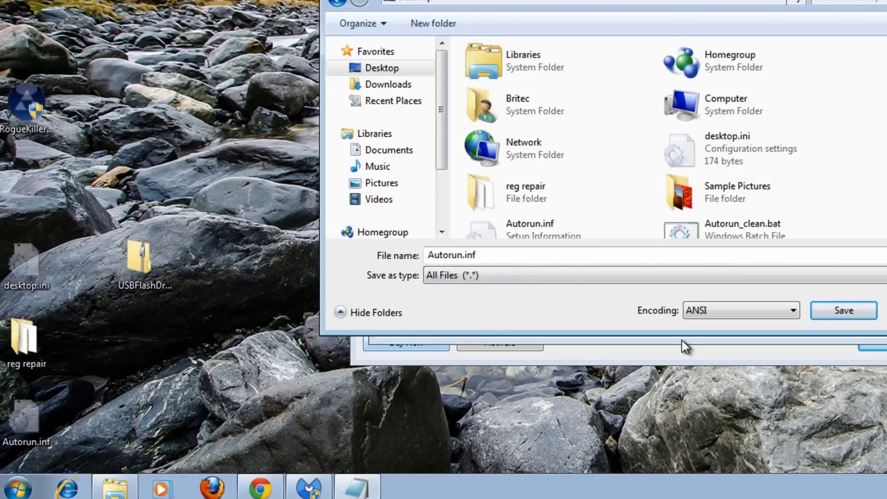
pyautogui.click(850, 317)
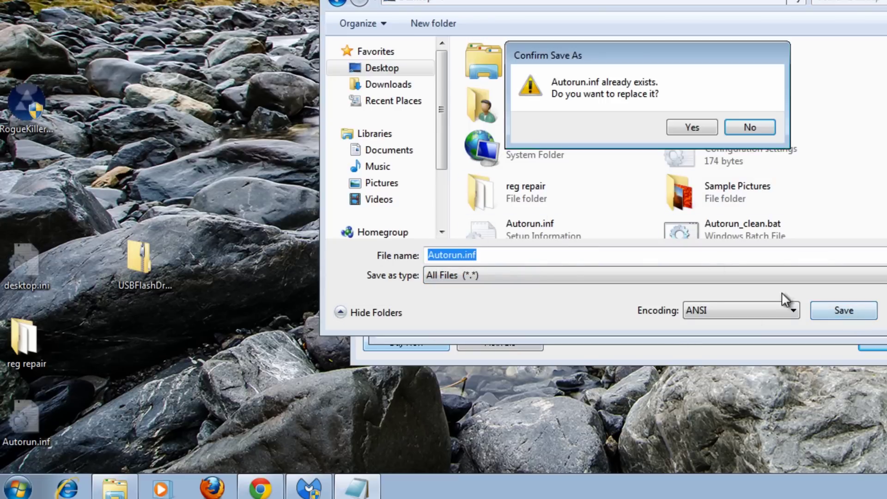
pyautogui.click(692, 128)
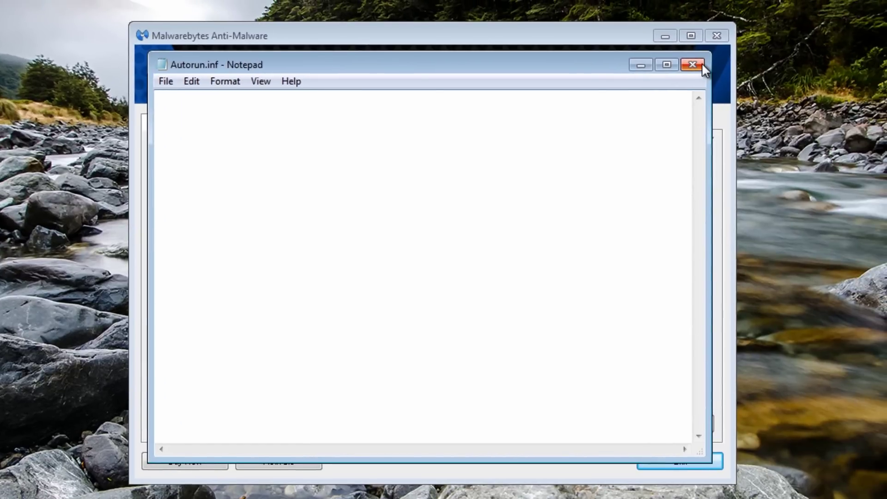
# Close Notepad and delete Autorun.inf and UsbDriver.exe from the desktop
pyautogui.click(701, 65)
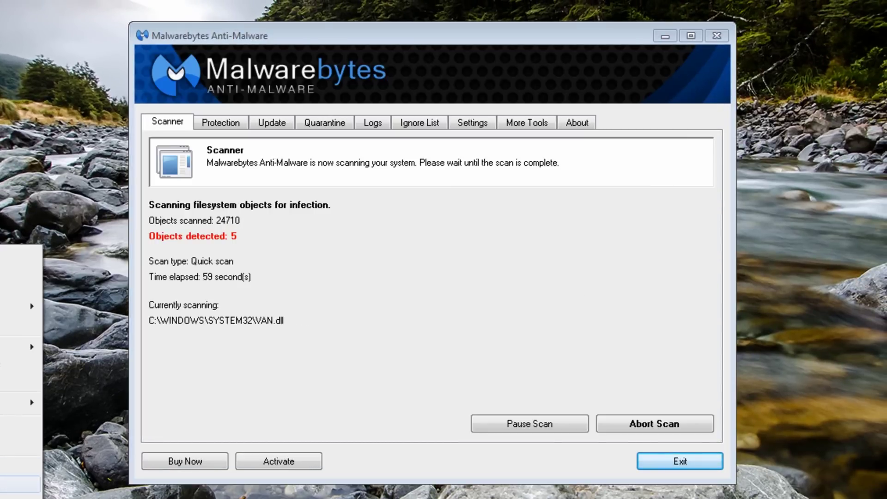
pyautogui.click(18, 481)
pyautogui.click(509, 326)
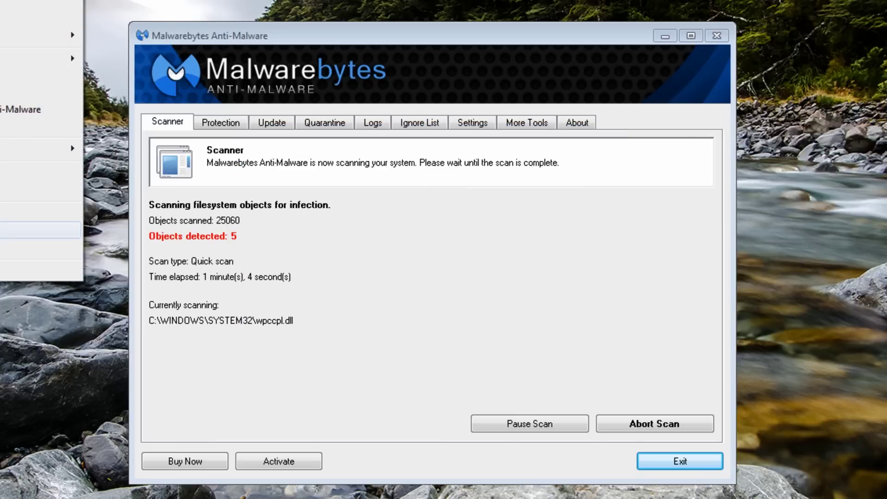
pyautogui.click(28, 228)
pyautogui.click(494, 326)
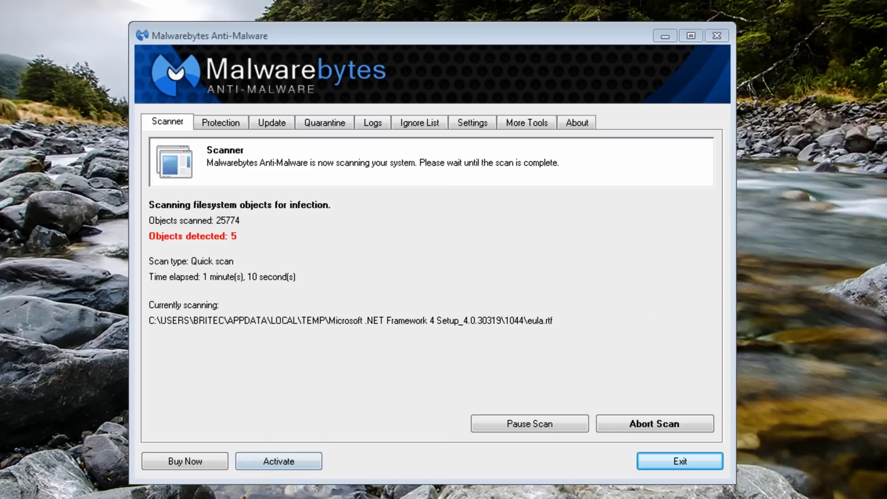
pyautogui.rightClick(16, 232)
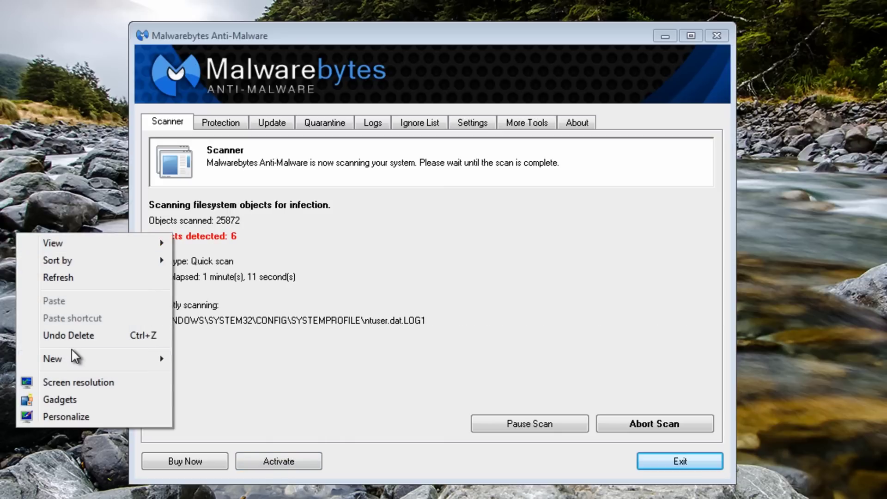
# Create a new text document on the desktop named Autorun.inf, dropping the .txt extension
pyautogui.moveTo(76, 358)
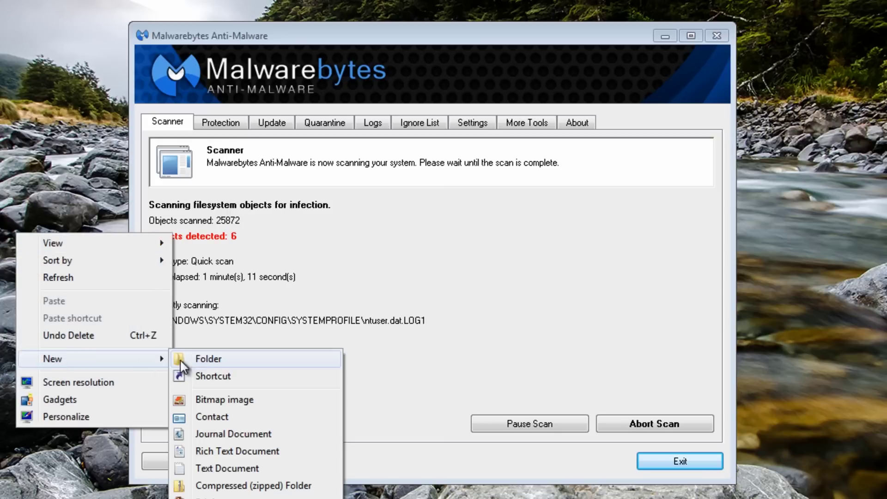
pyautogui.click(198, 468)
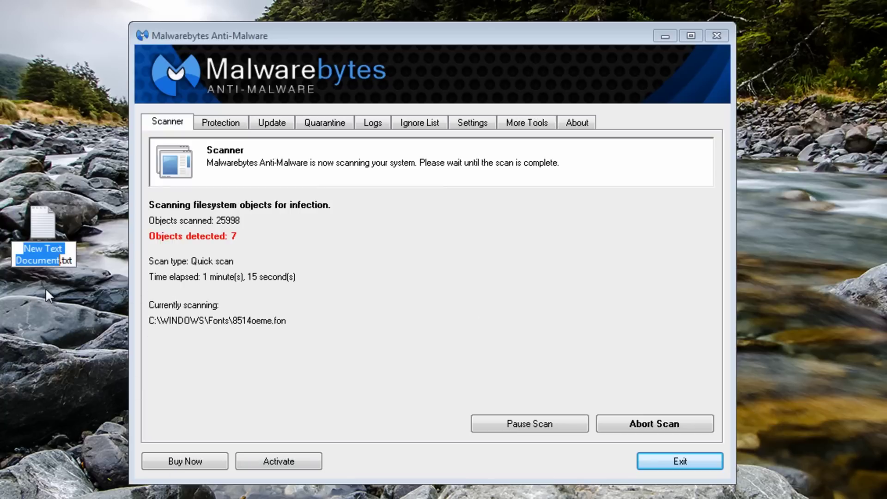
pyautogui.write('Auto')
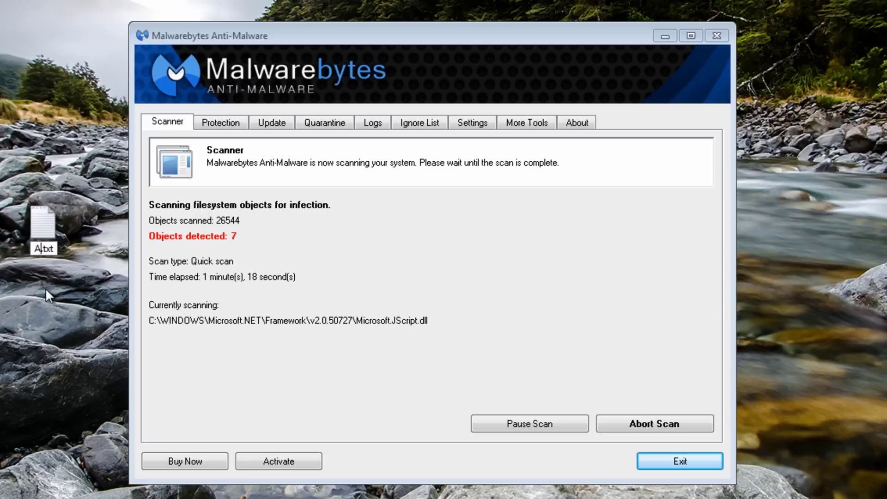
pyautogui.write('run.inf')
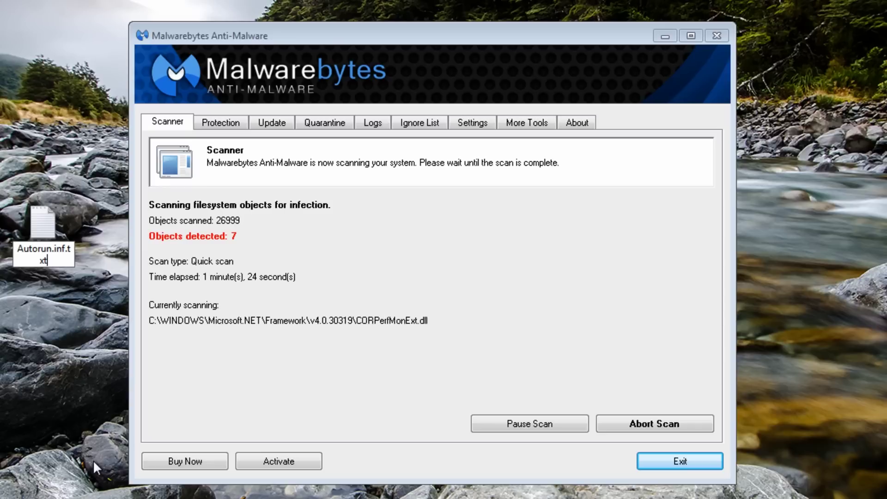
pyautogui.press('Delete')
pyautogui.press('Delete')
pyautogui.press('Delete')
pyautogui.press('Delete')
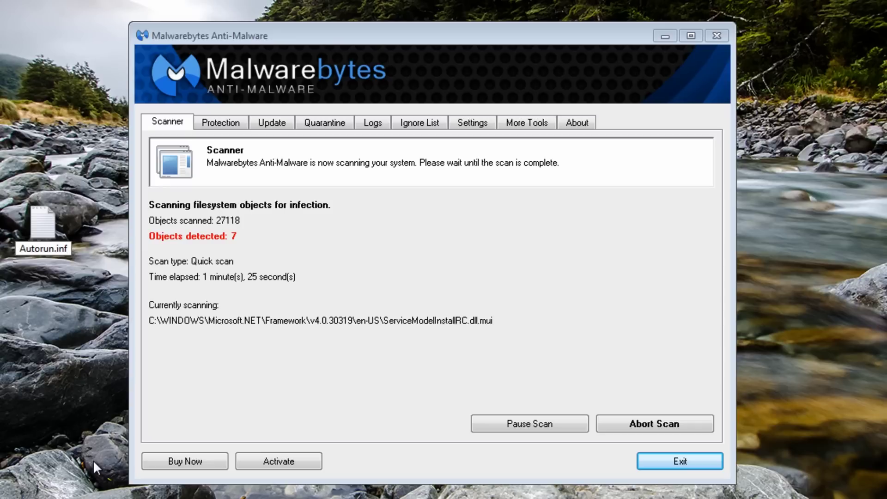
pyautogui.press('Return')
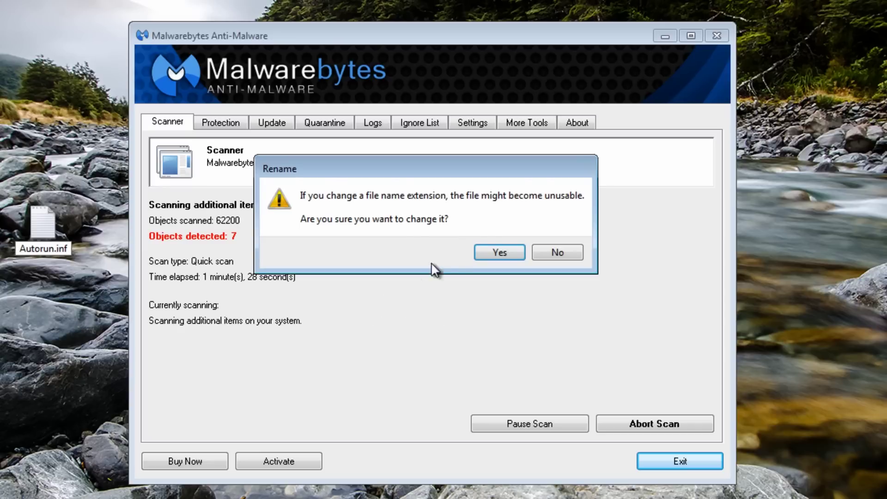
pyautogui.click(490, 254)
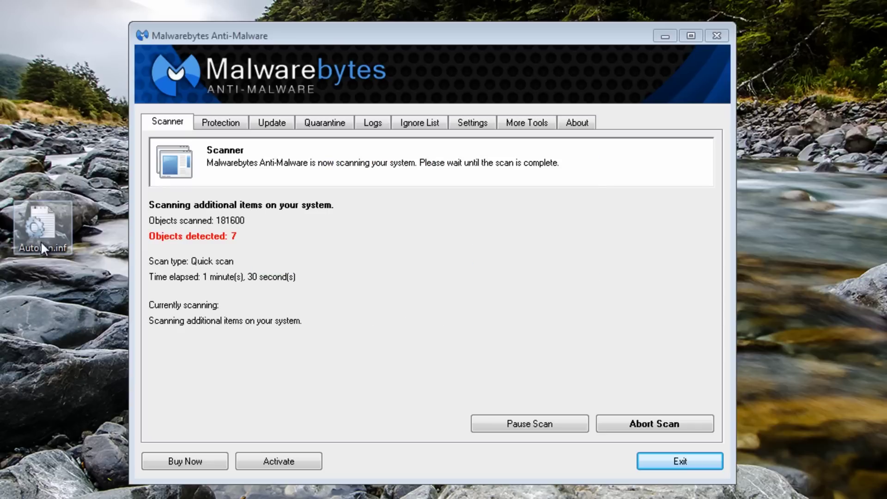
pyautogui.rightClick(42, 214)
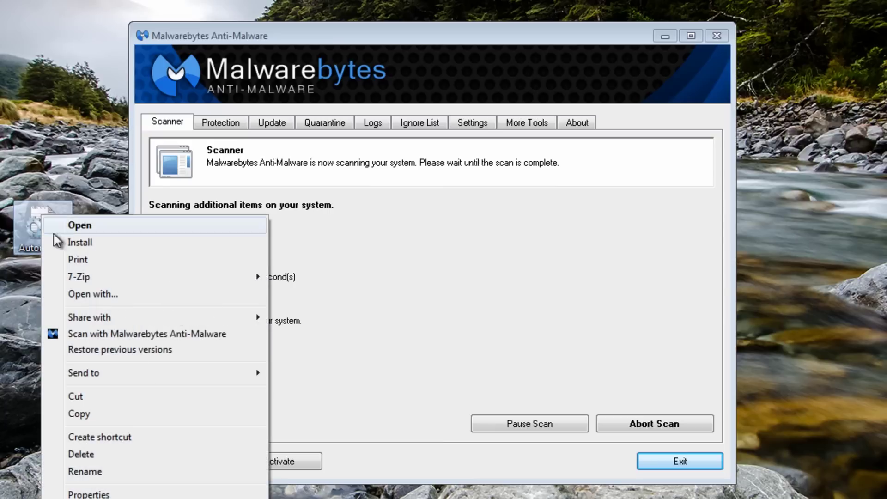
# Paste the blank Autorun.inf onto RECOVERY (F:), overwriting the 30.5 KB copy, and minimise Computer
pyautogui.click(84, 415)
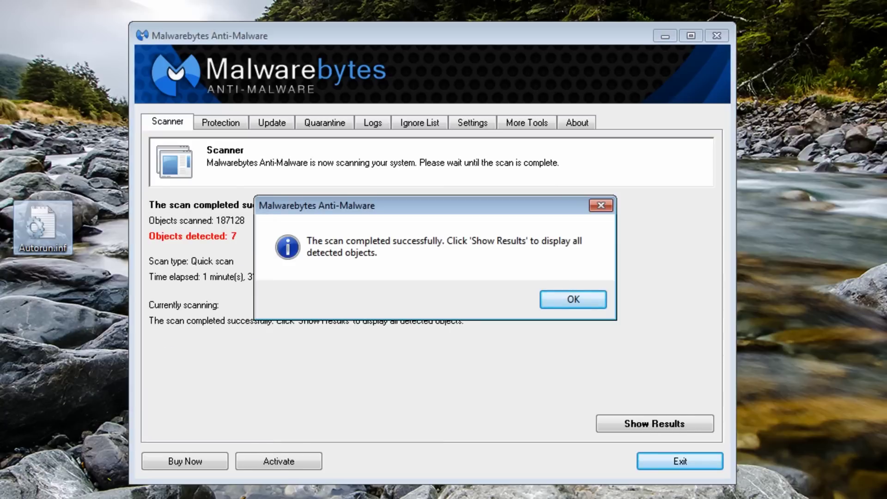
pyautogui.press('super+e')
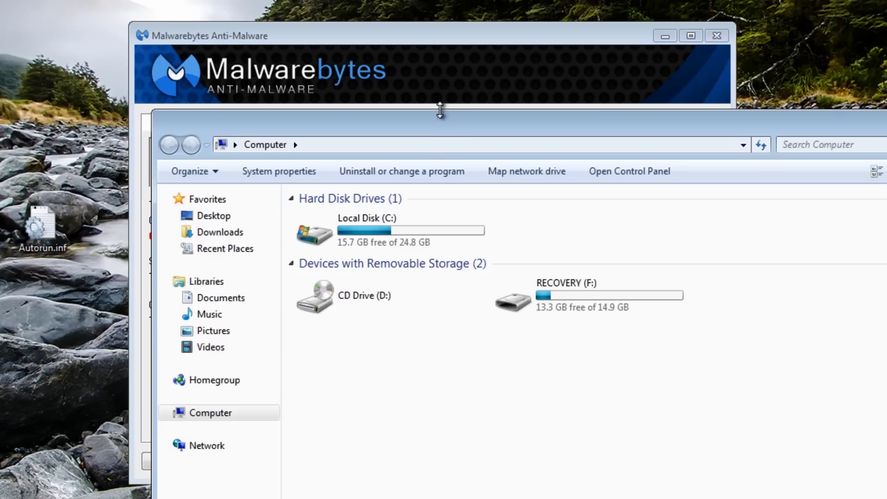
pyautogui.moveTo(440, 110); pyautogui.dragTo(346, 32)
pyautogui.click(432, 194)
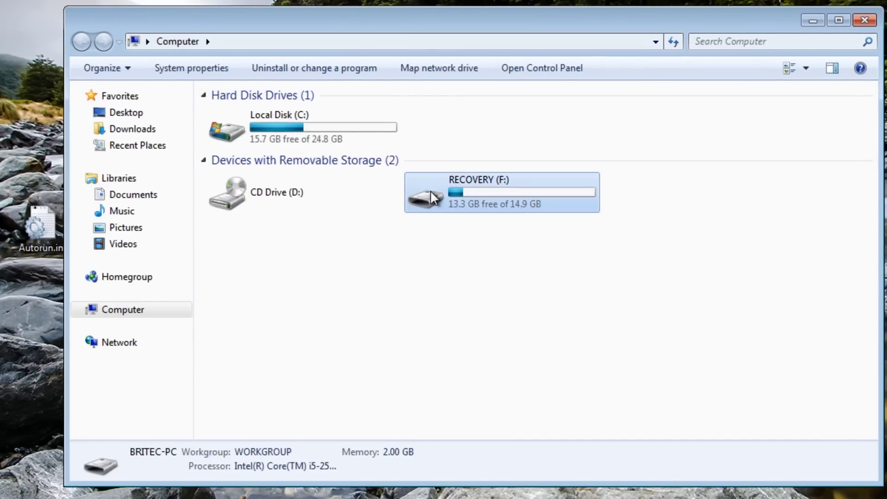
pyautogui.rightClick(431, 191)
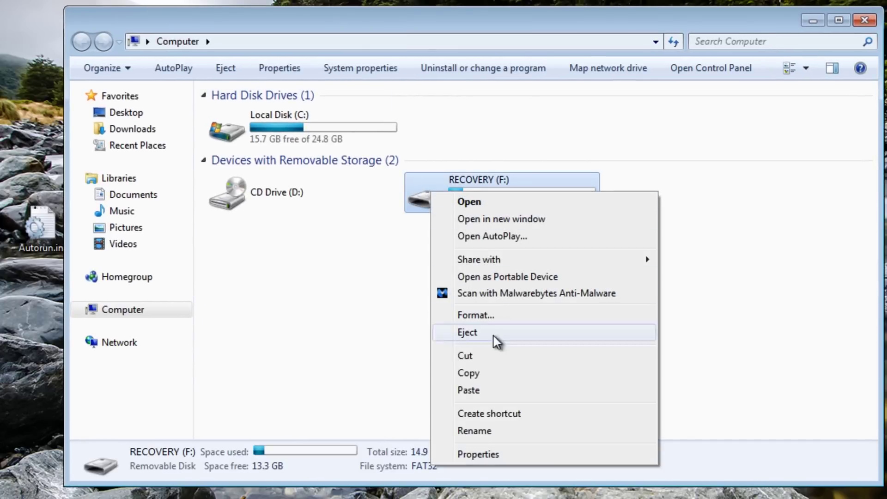
pyautogui.click(483, 390)
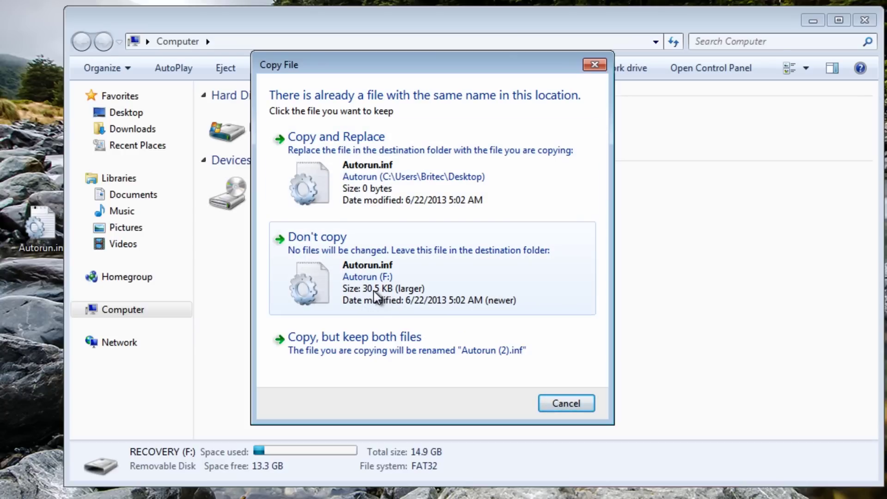
pyautogui.click(371, 171)
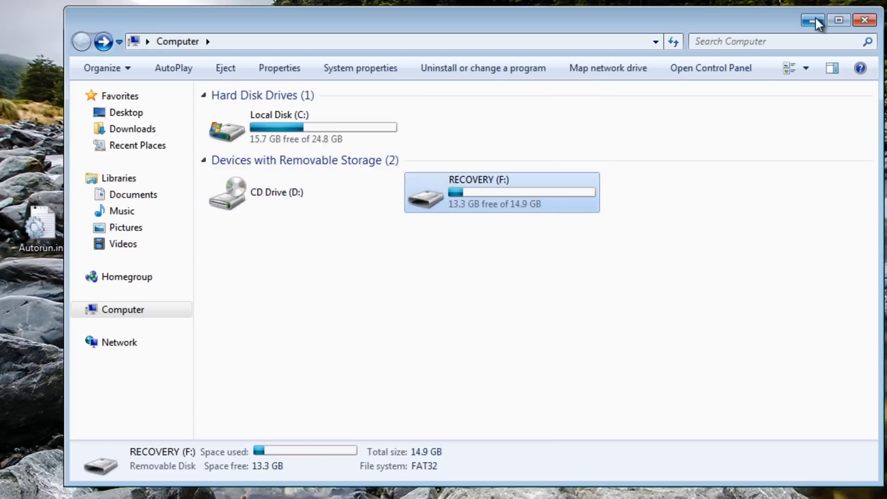
pyautogui.click(815, 20)
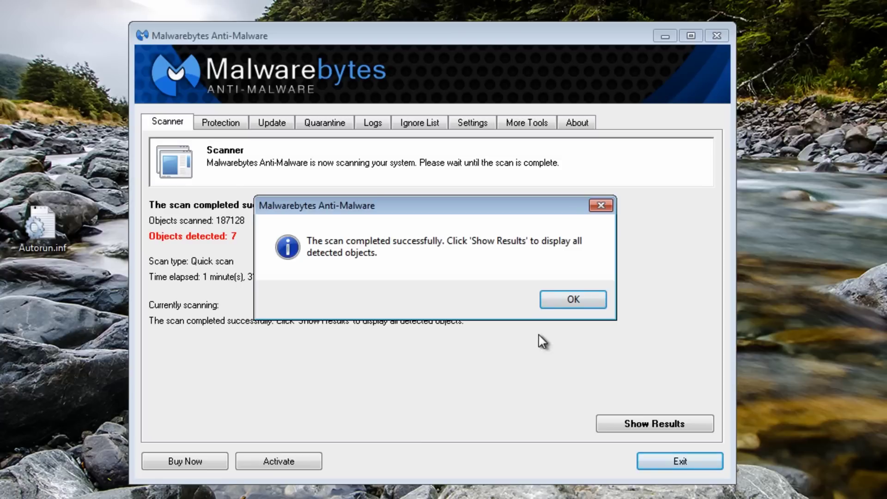
# Review the seven Trojan.FakeMS results, remove them all, close the log and decline restarting
pyautogui.click(565, 297)
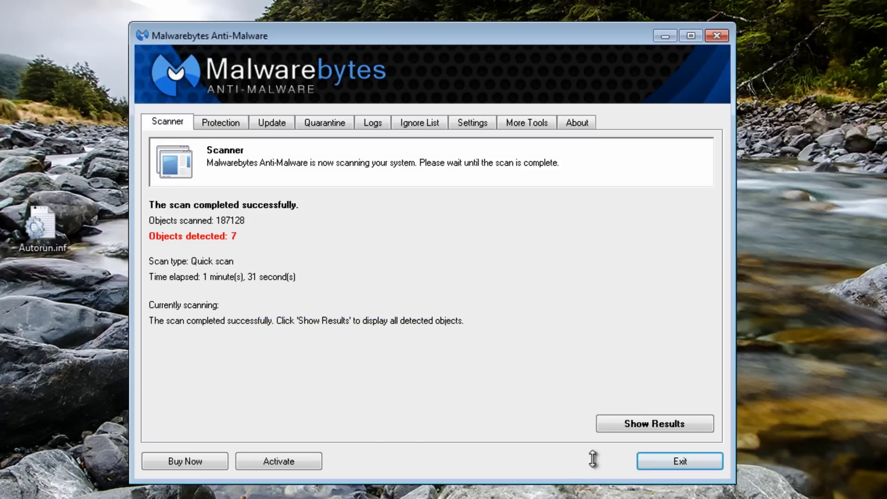
pyautogui.click(649, 424)
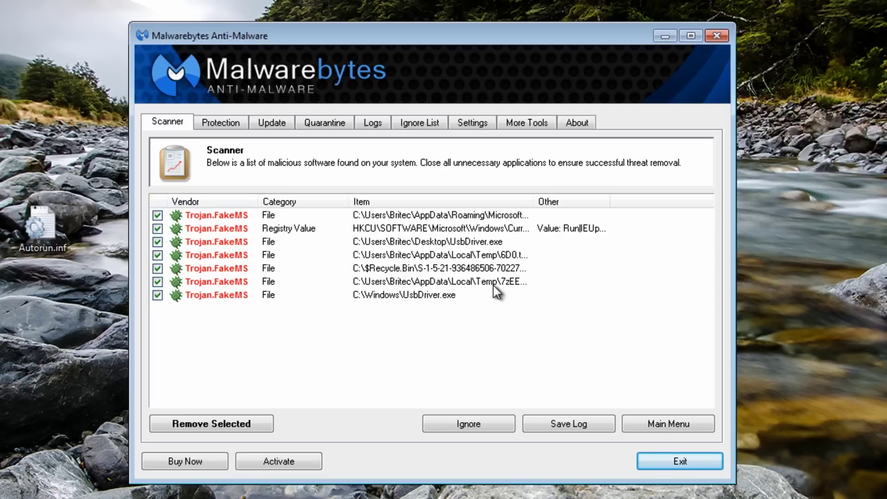
pyautogui.moveTo(533, 201); pyautogui.dragTo(575, 201)
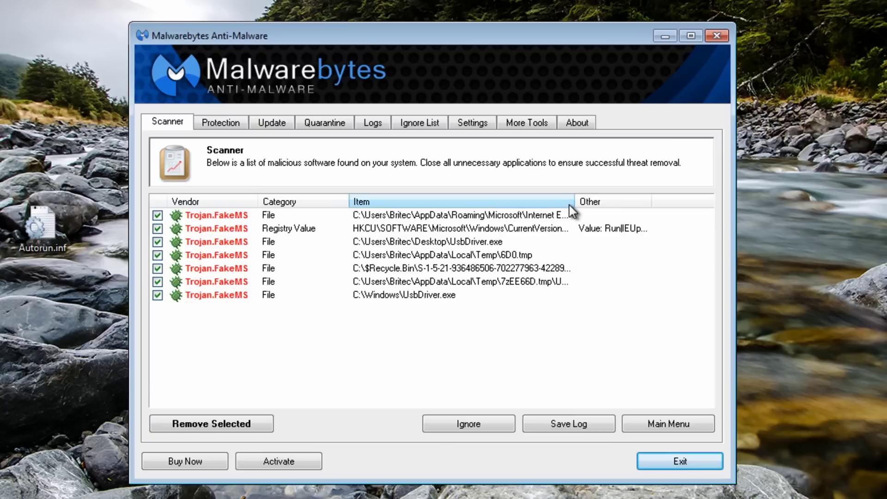
pyautogui.moveTo(574, 202); pyautogui.dragTo(675, 201)
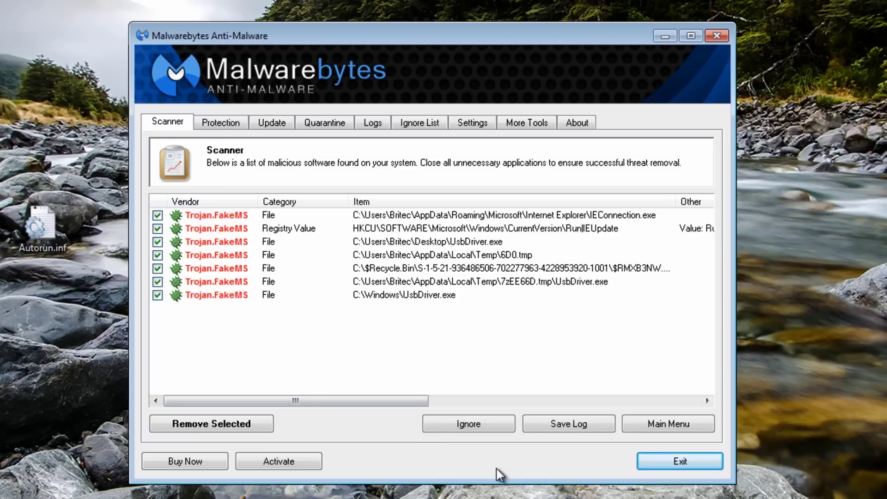
pyautogui.click(233, 424)
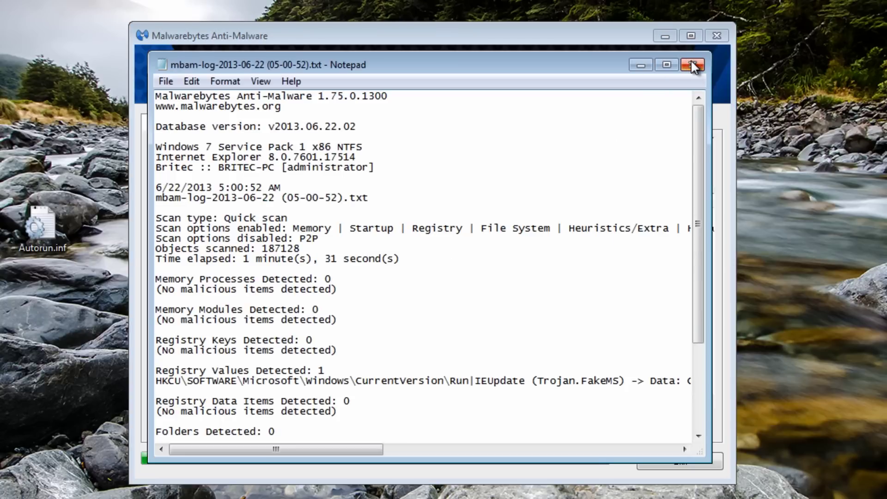
pyautogui.click(693, 65)
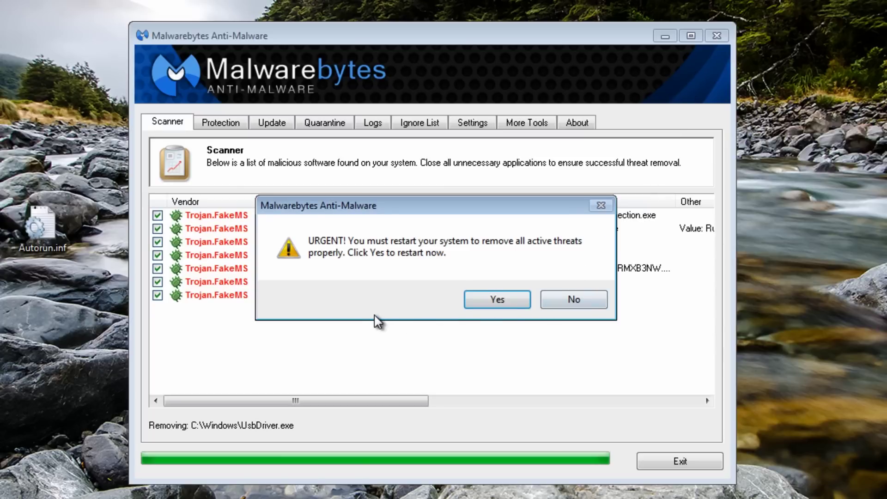
pyautogui.click(578, 299)
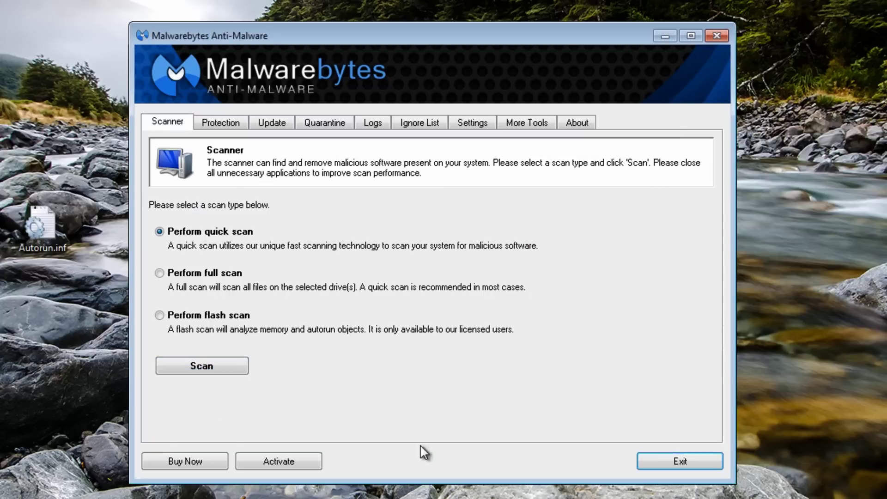
# Exit Malwarebytes and delete the Autorun.inf file from the desktop
pyautogui.click(652, 464)
pyautogui.click(0, 498)
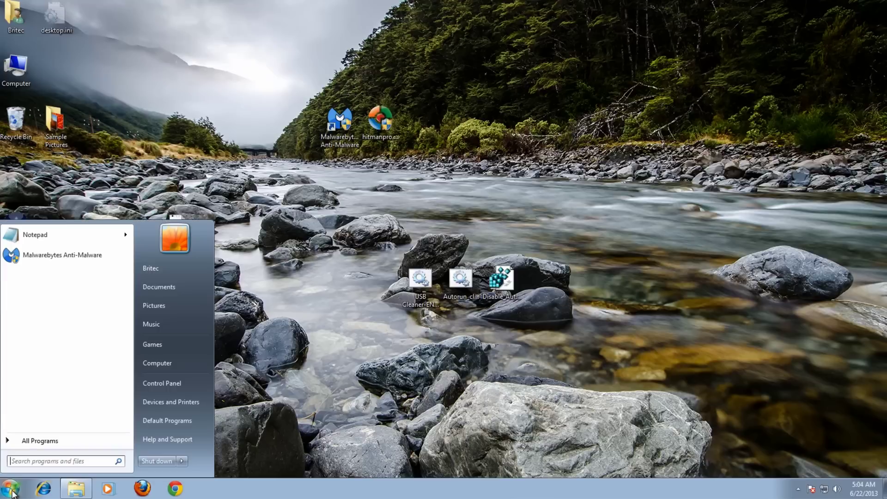
pyautogui.click(266, 404)
pyautogui.rightClick(167, 226)
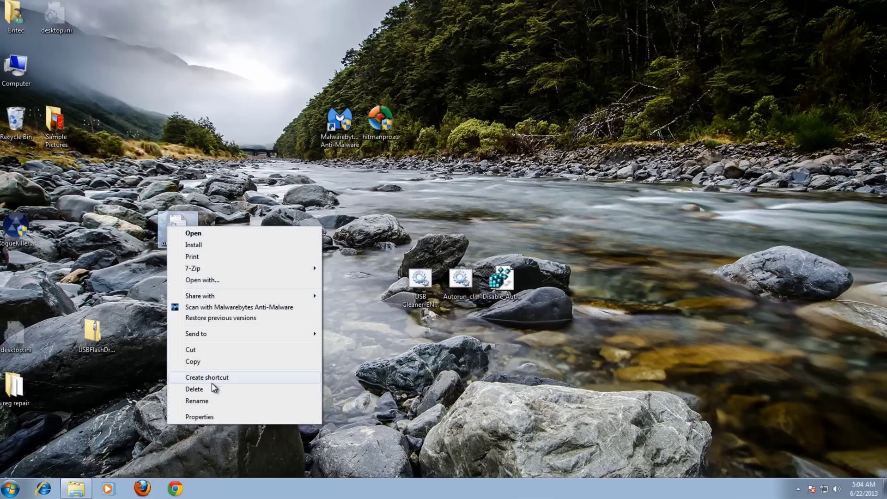
pyautogui.click(207, 390)
pyautogui.click(498, 286)
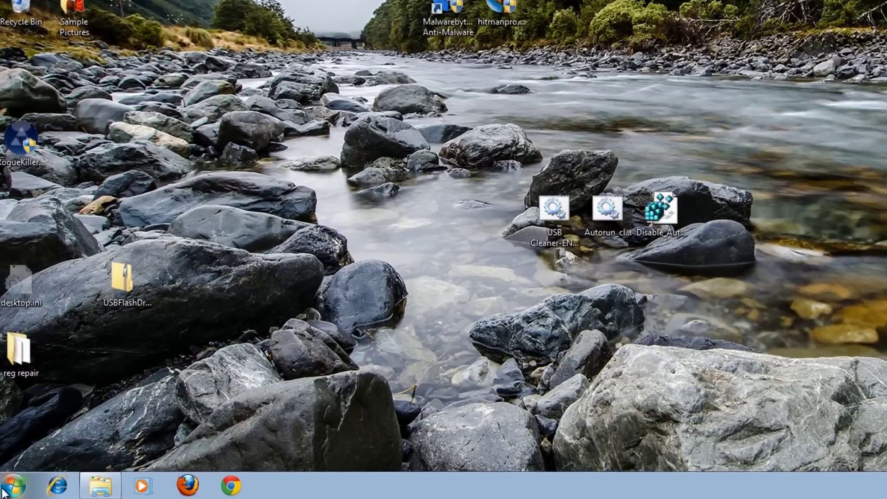
# Permanently delete the 7 Recycle Bin items and restart the computer
pyautogui.click(3, 492)
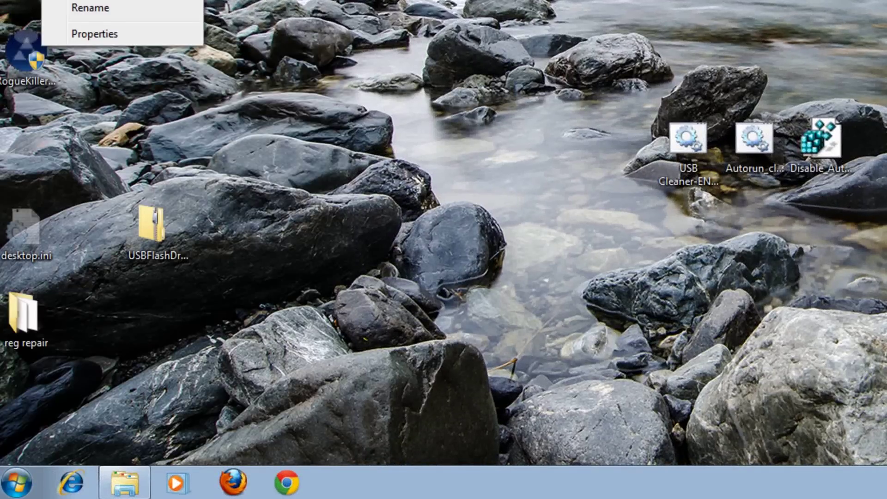
pyautogui.press('Delete')
pyautogui.click(795, 92)
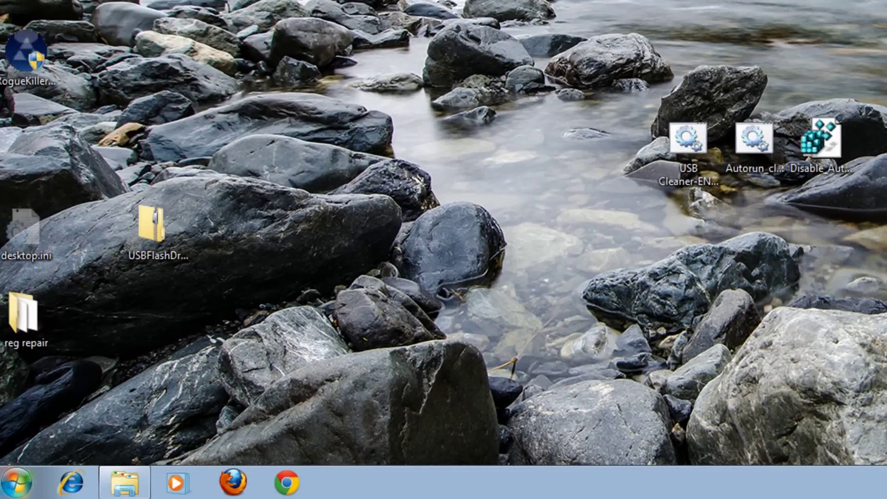
pyautogui.click(17, 483)
pyautogui.click(297, 437)
pyautogui.click(346, 412)
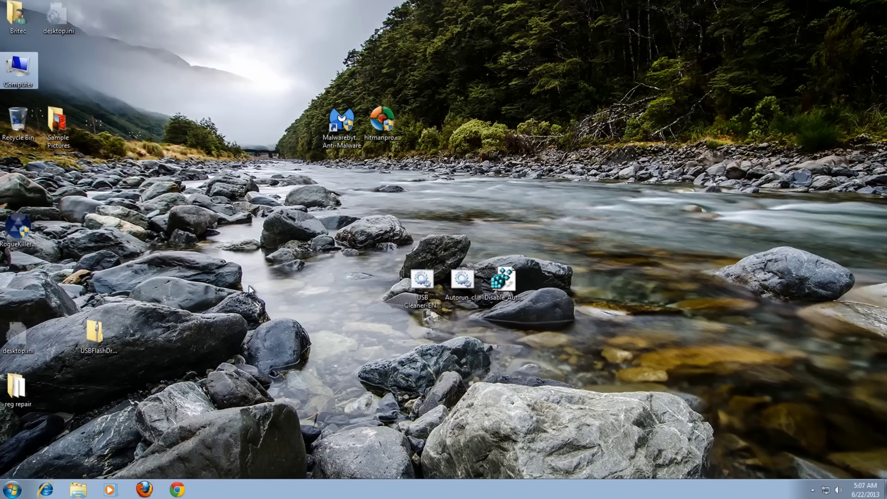
# Open Removable Disk (F:) to verify it holds Movie and a 1 KB AUTORUN.INF
pyautogui.doubleClick(19, 68)
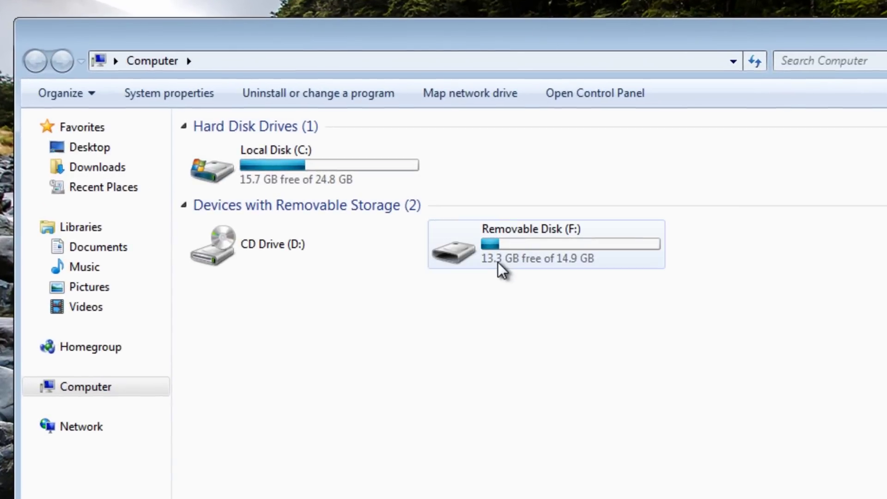
pyautogui.doubleClick(499, 259)
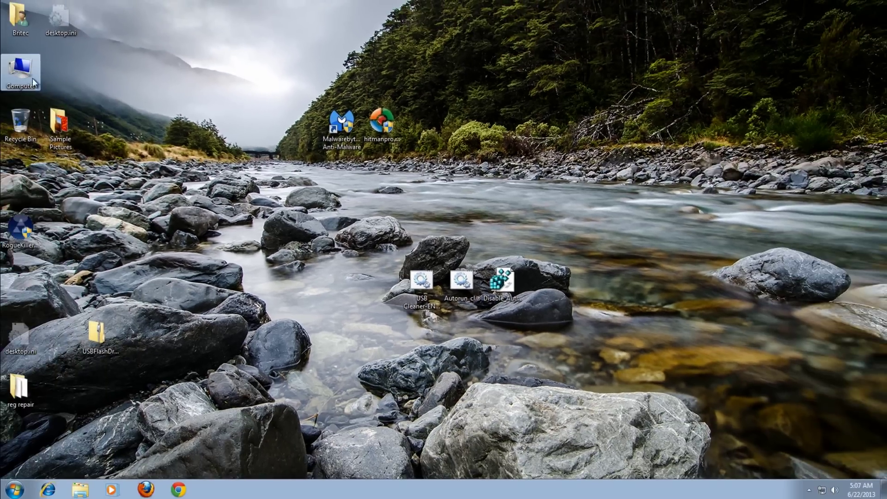
pyautogui.click(33, 82)
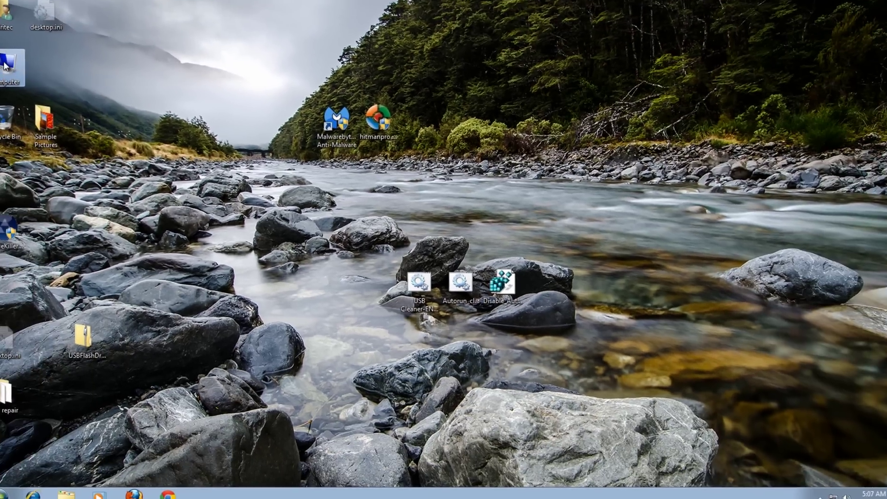
pyautogui.doubleClick(33, 82)
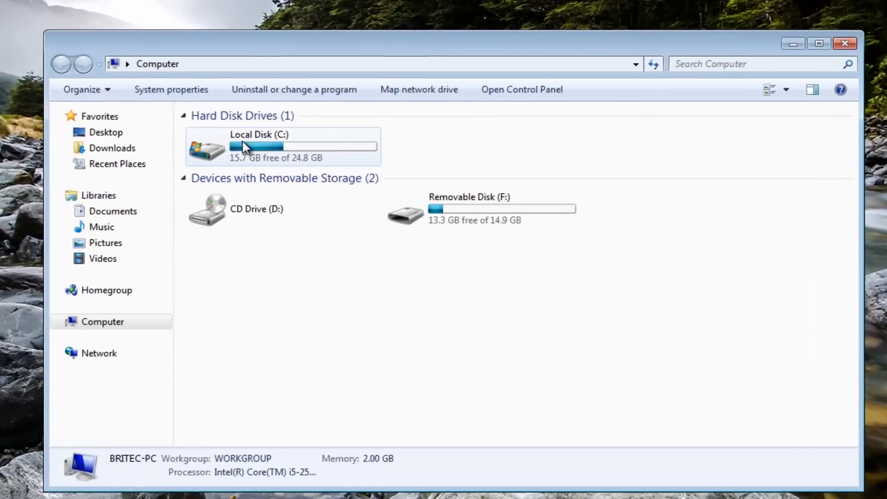
# In Folder Options, hide extensions for known file types and protected operating system files again
pyautogui.click(106, 88)
pyautogui.click(120, 242)
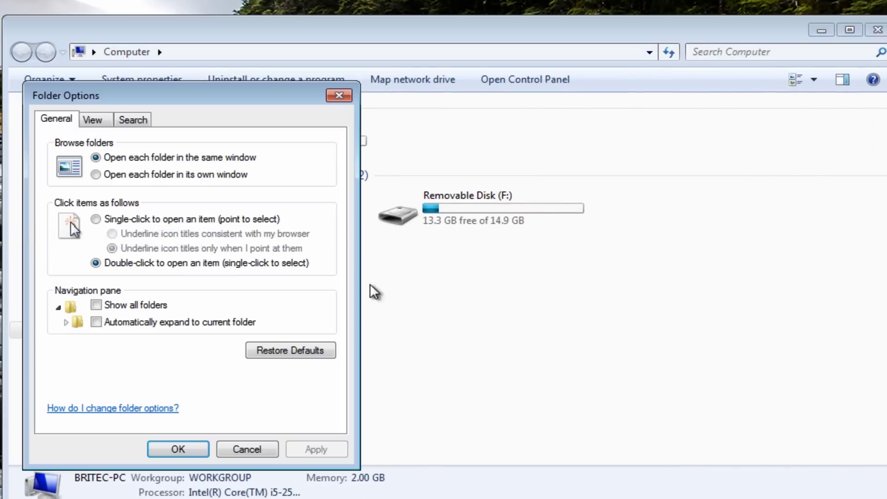
pyautogui.click(95, 119)
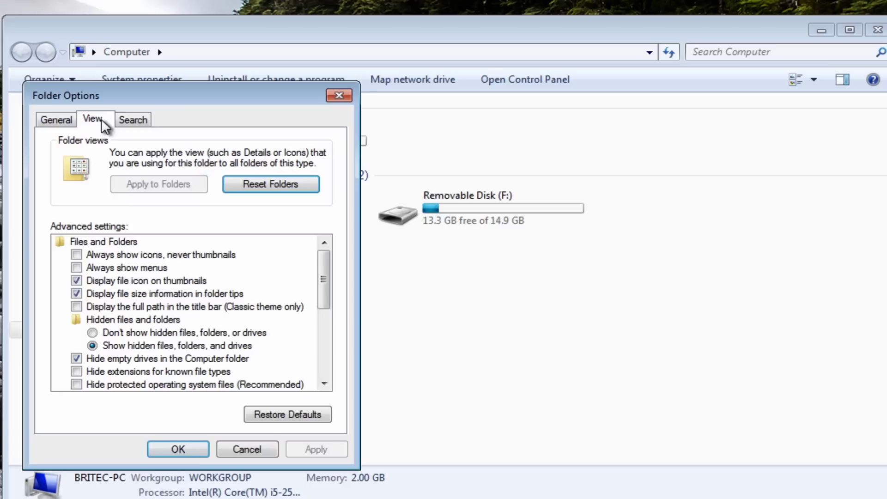
pyautogui.click(76, 372)
pyautogui.click(76, 382)
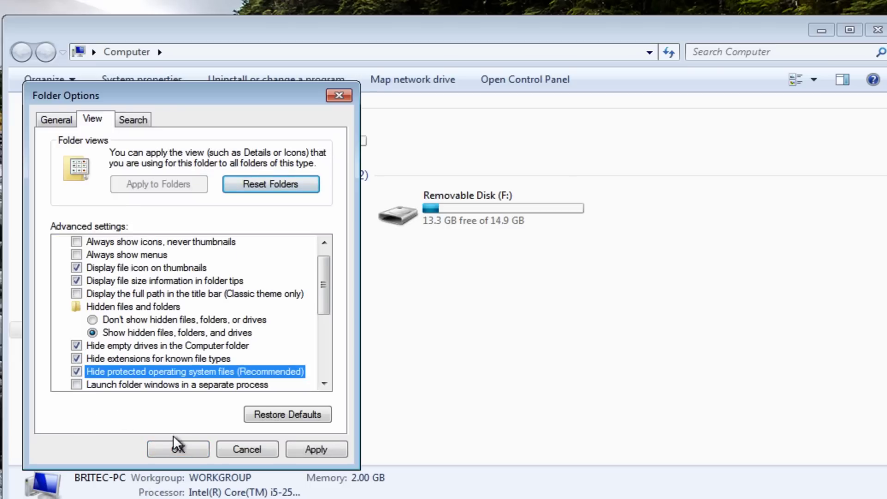
pyautogui.click(174, 455)
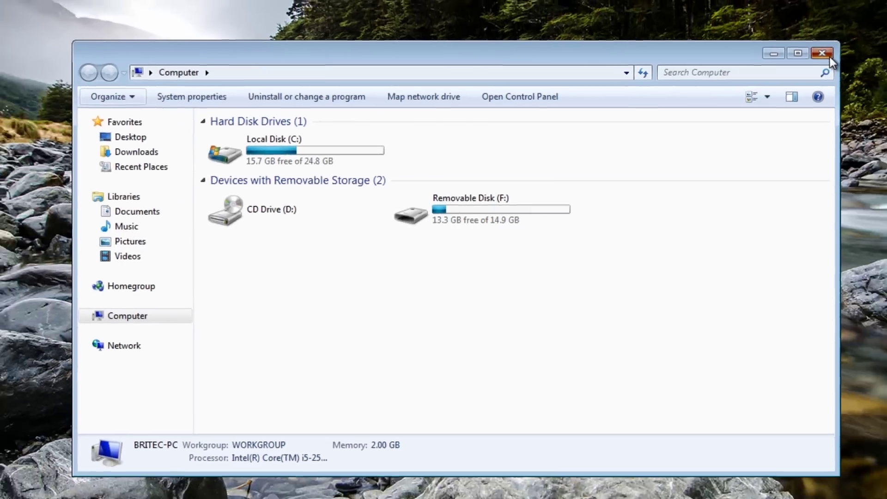
pyautogui.click(877, 30)
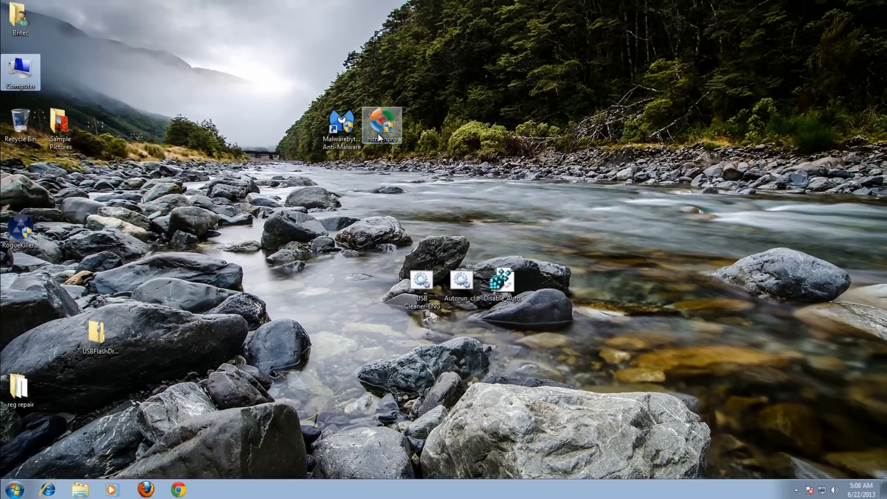